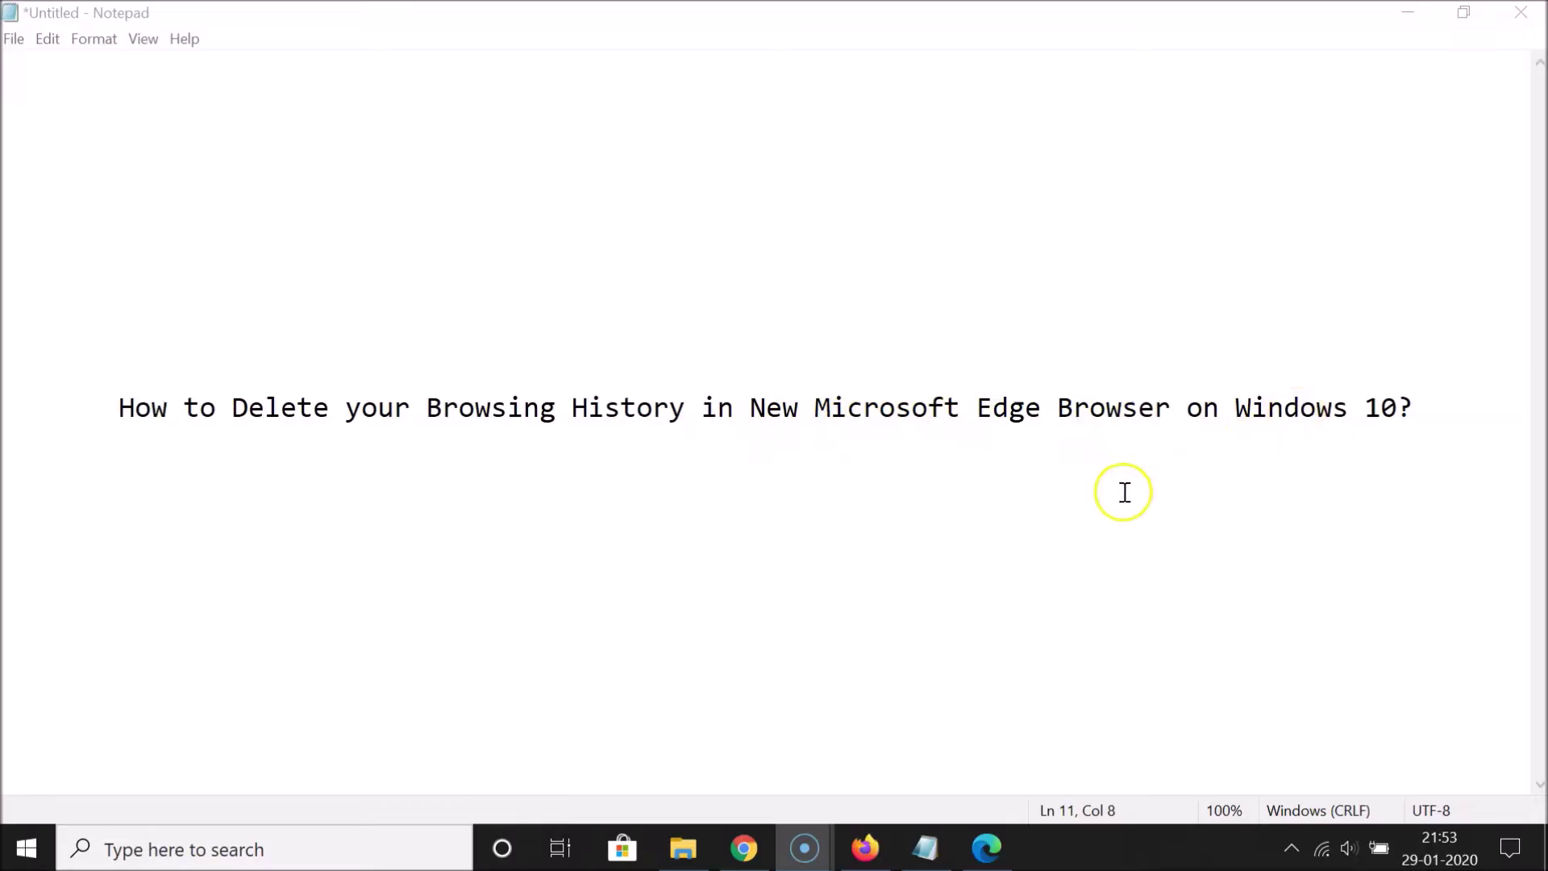
# - Minimize Notepad to reveal the desktop and launch Microsoft Edge
pyautogui.click(1407, 13)
pyautogui.click(1408, 12)
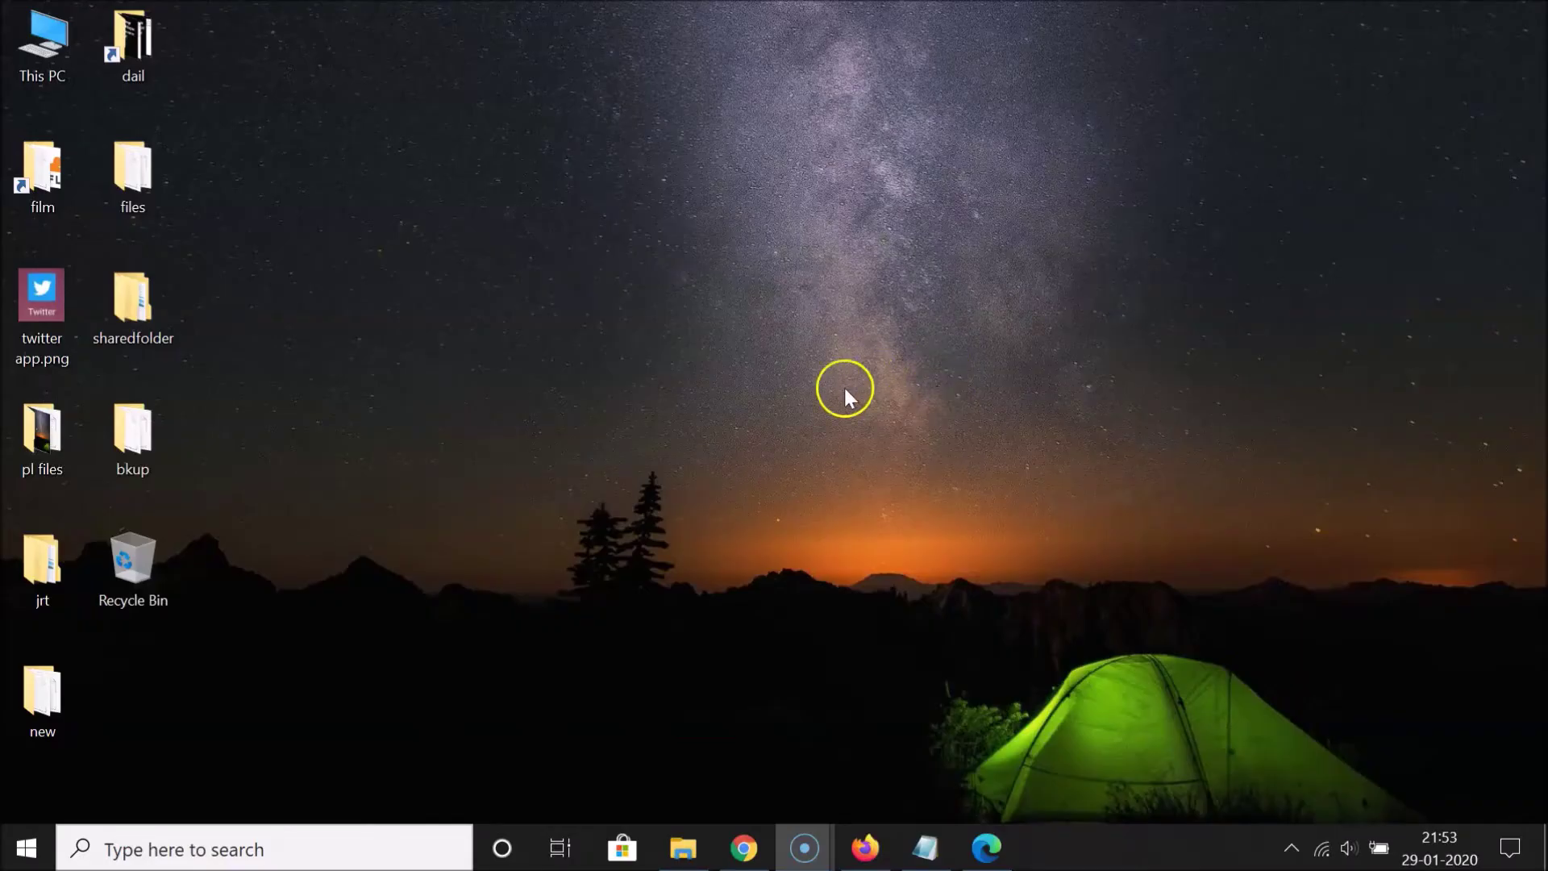
pyautogui.click(997, 852)
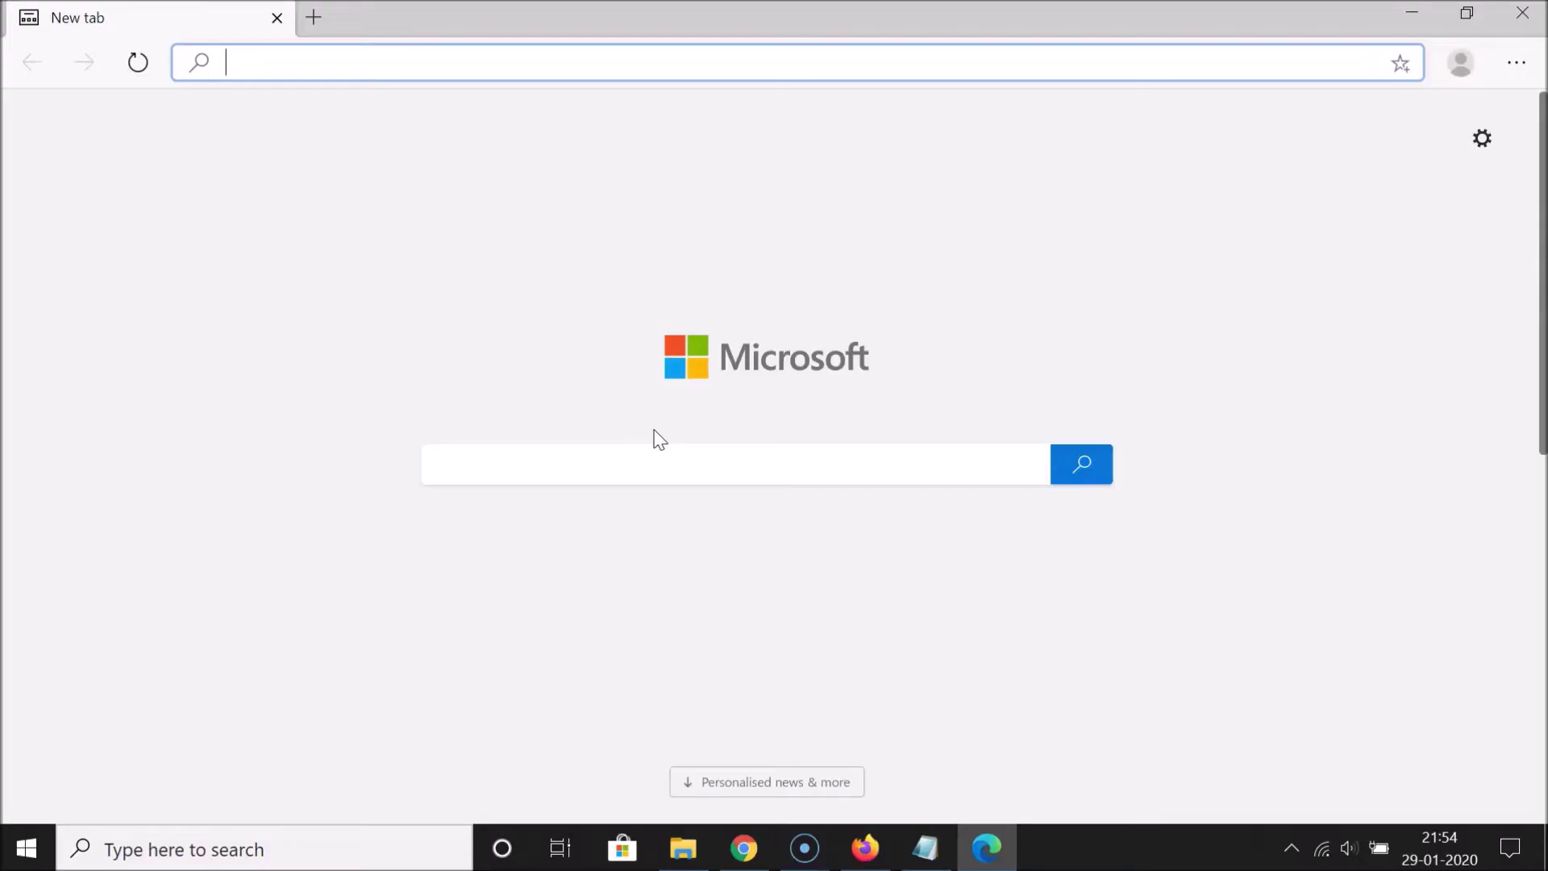
# - In a new tab, use Paste and go to load the copied Edge download page address
pyautogui.click(314, 17)
pyautogui.rightClick(371, 60)
pyautogui.click(511, 337)
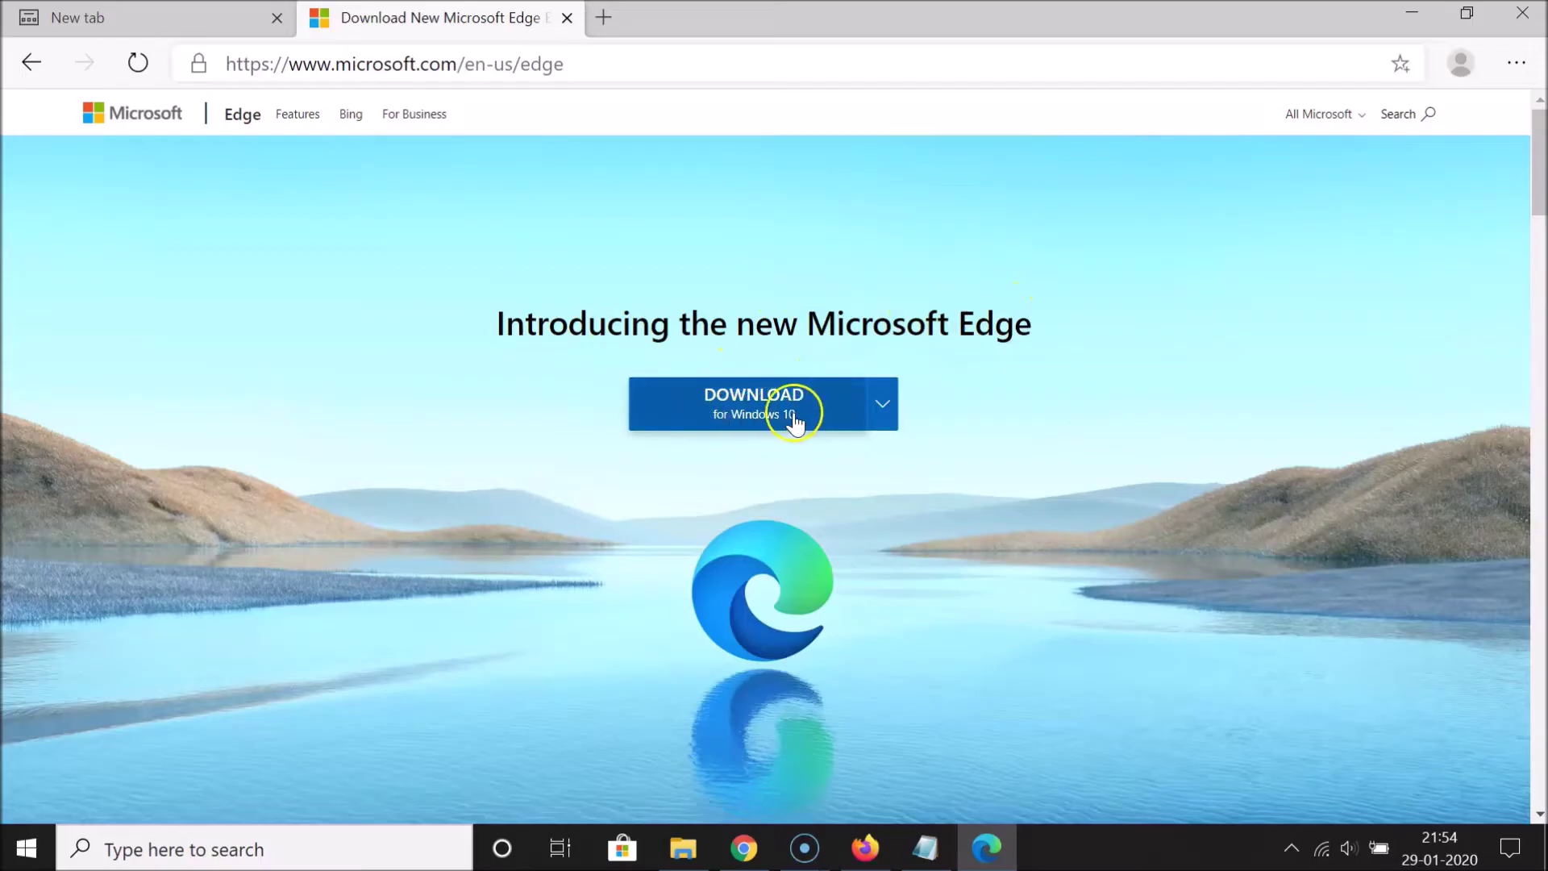
# - Look through the other download platforms list, then close the Edge download page tab
pyautogui.click(884, 413)
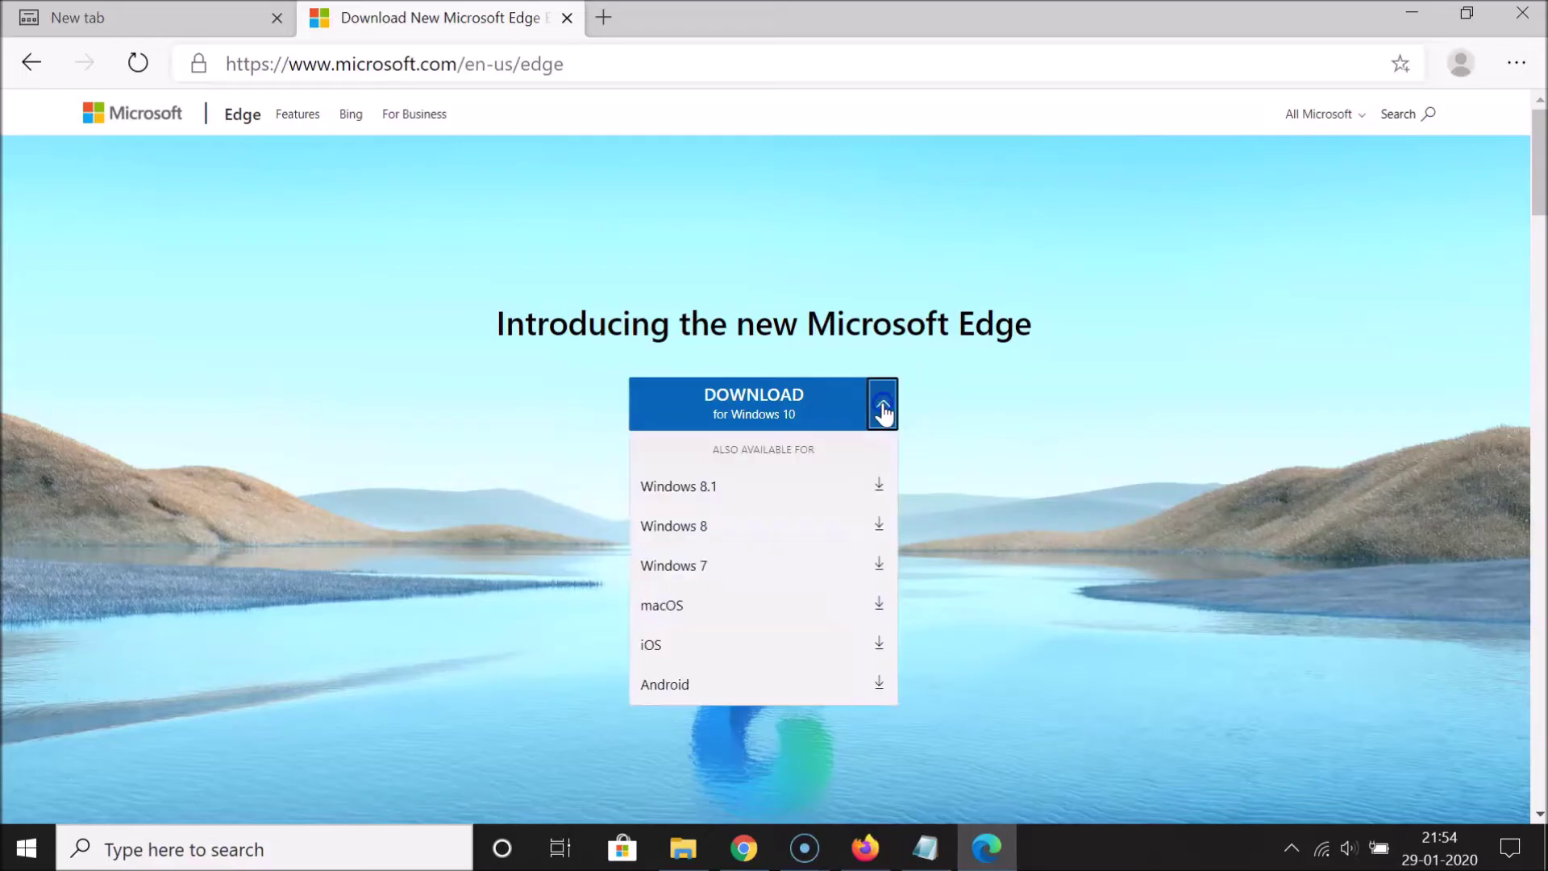
pyautogui.click(781, 490)
pyautogui.click(560, 469)
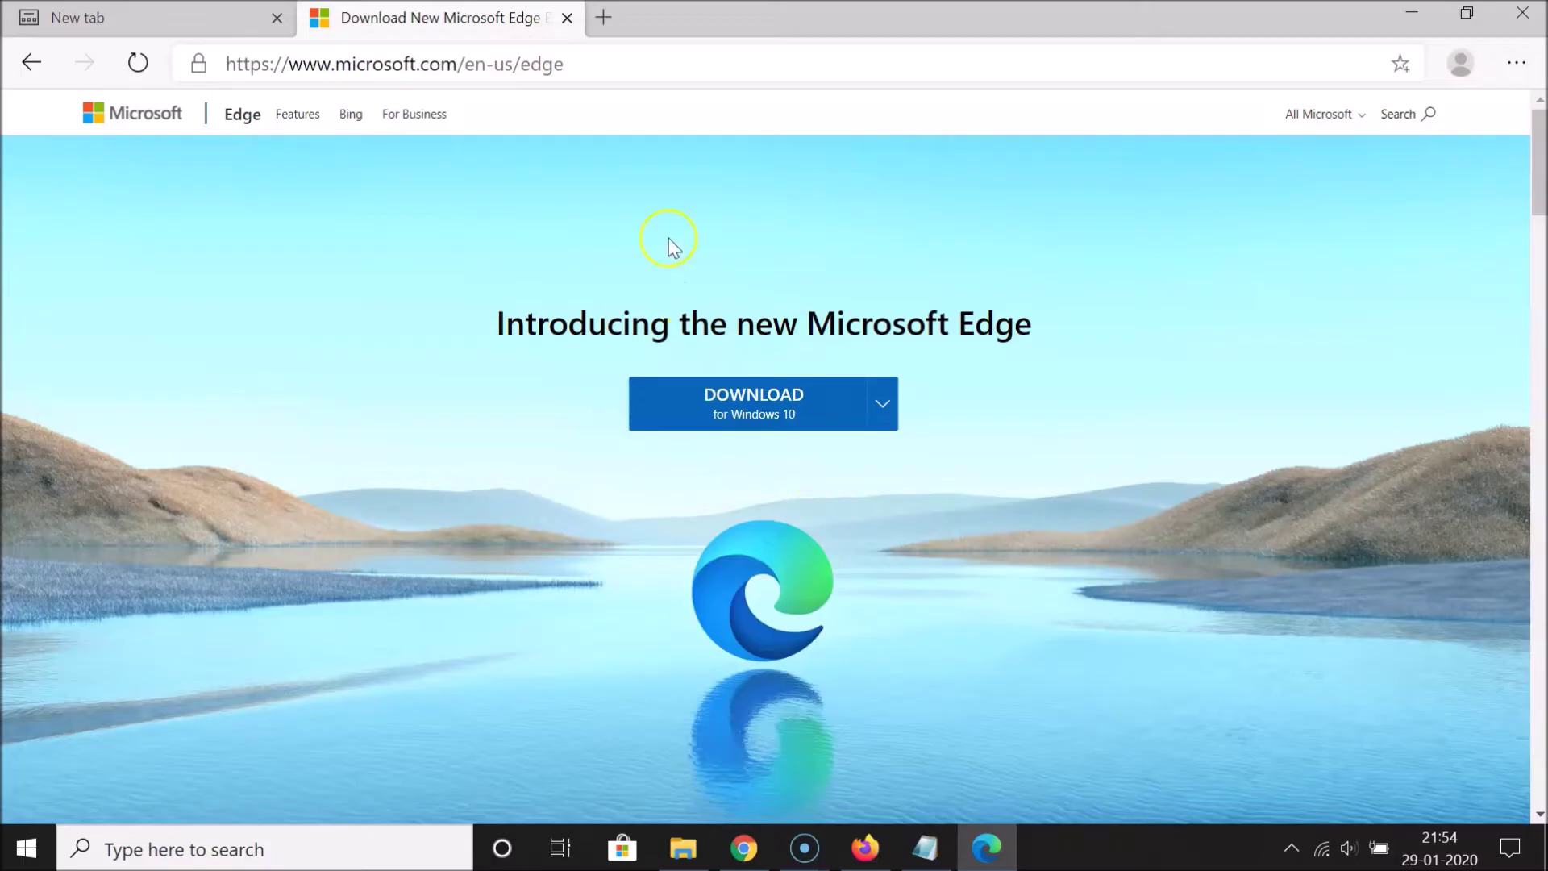
pyautogui.click(566, 18)
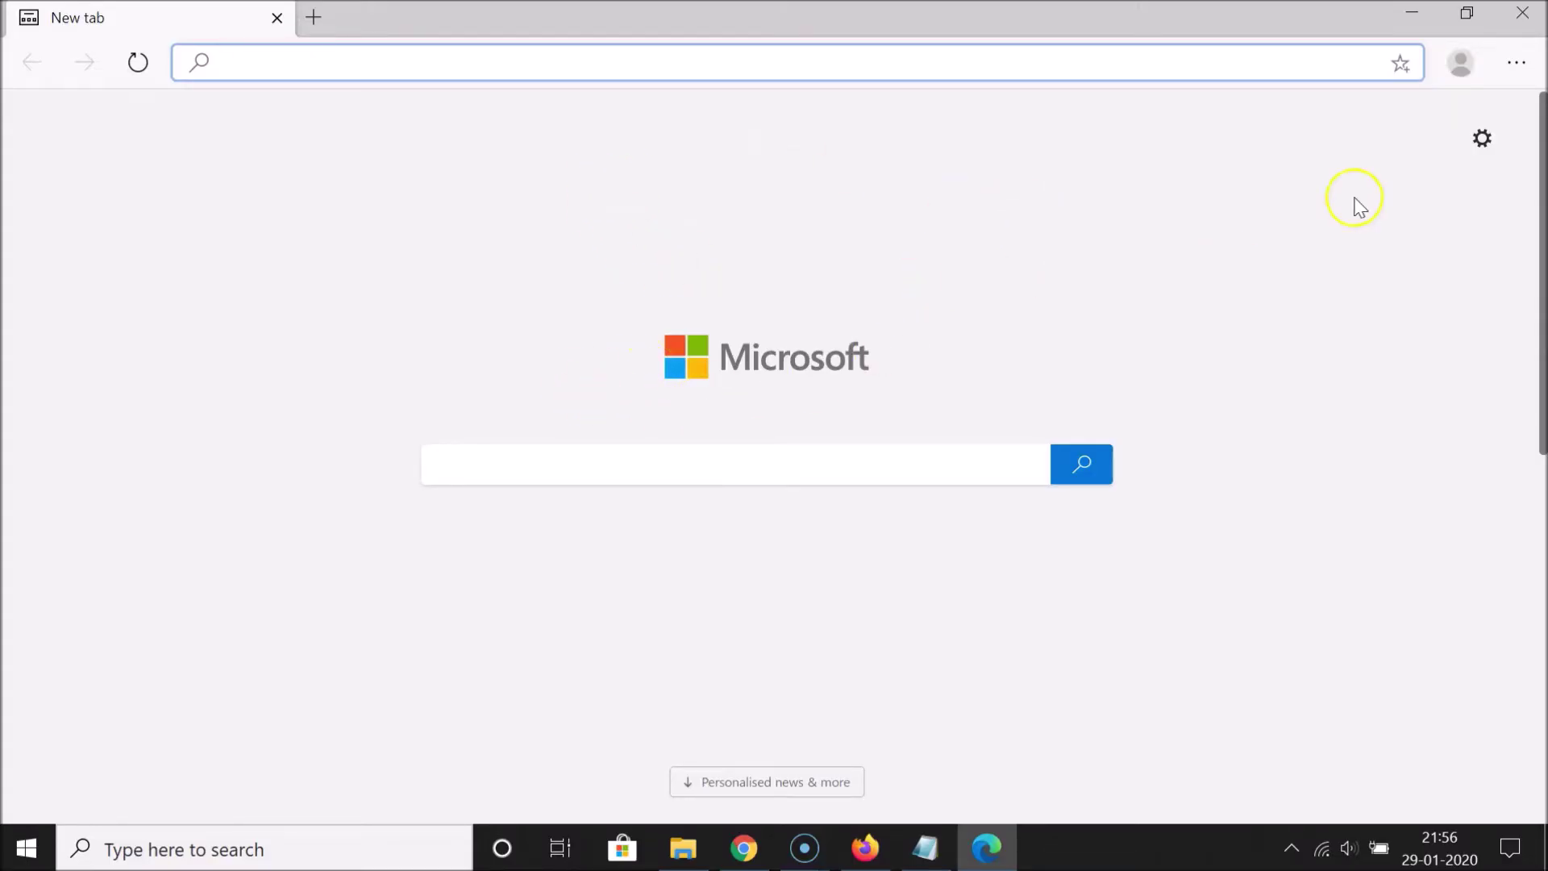
# - Open Manage history from the Edge menu and show history entries from all time
pyautogui.click(1520, 68)
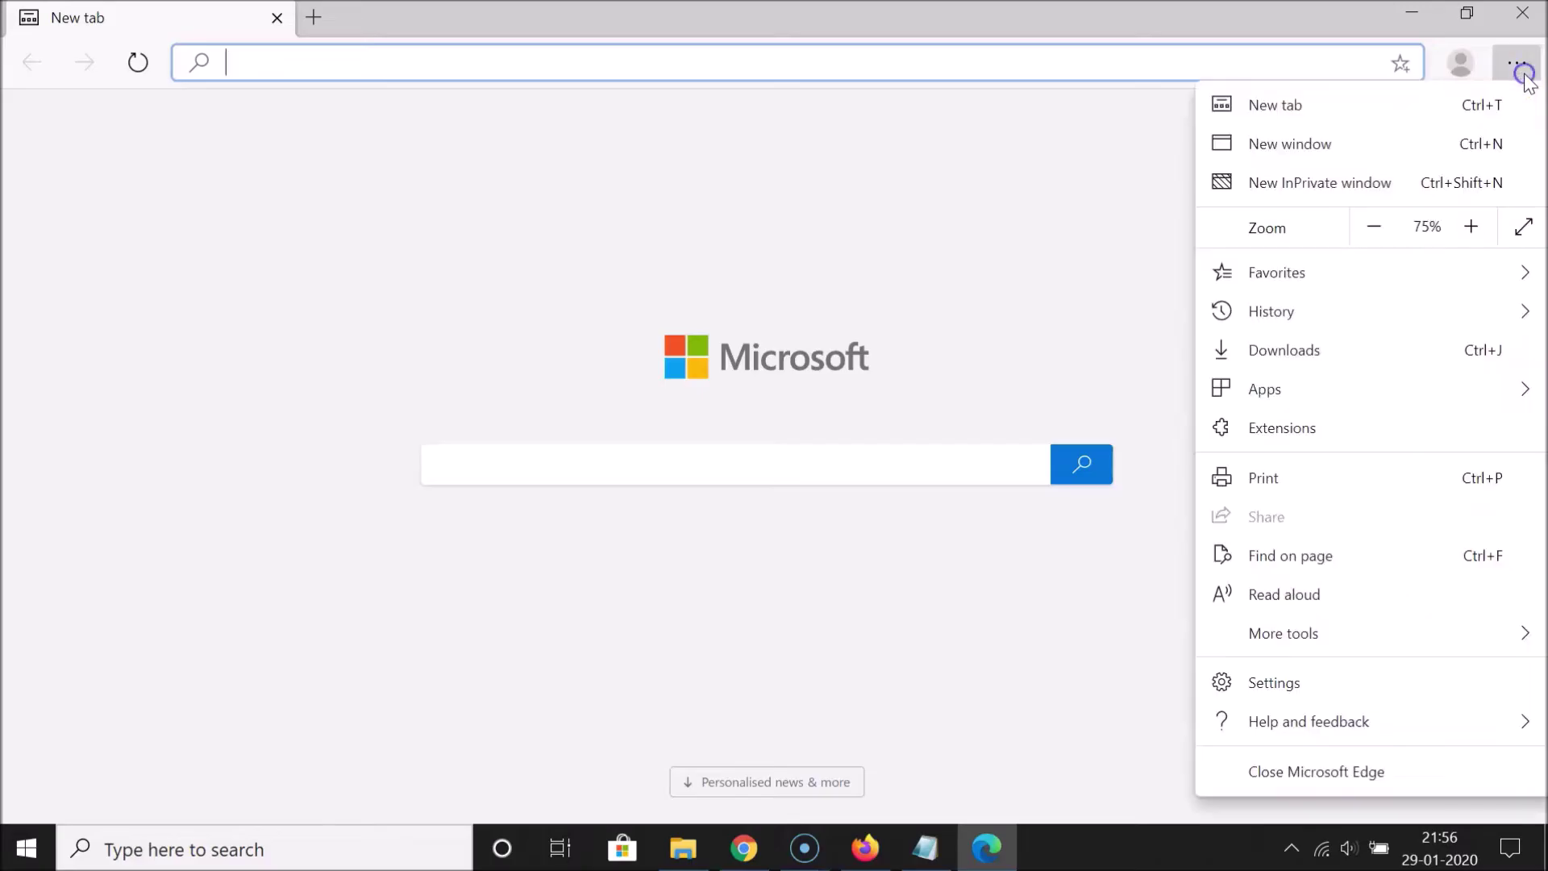
pyautogui.moveTo(1284, 323)
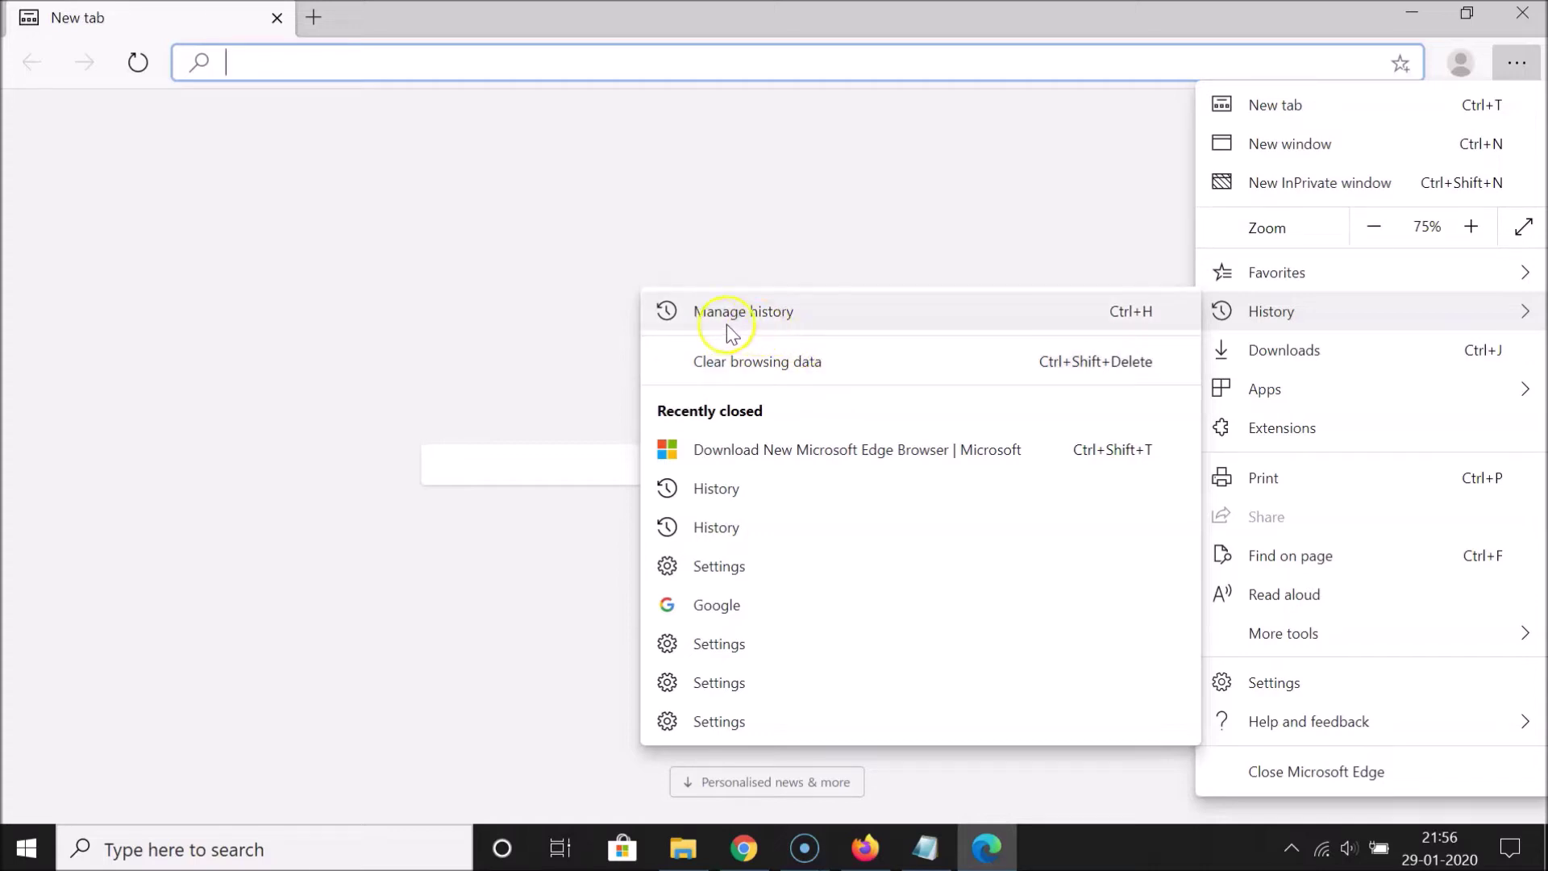
pyautogui.click(786, 317)
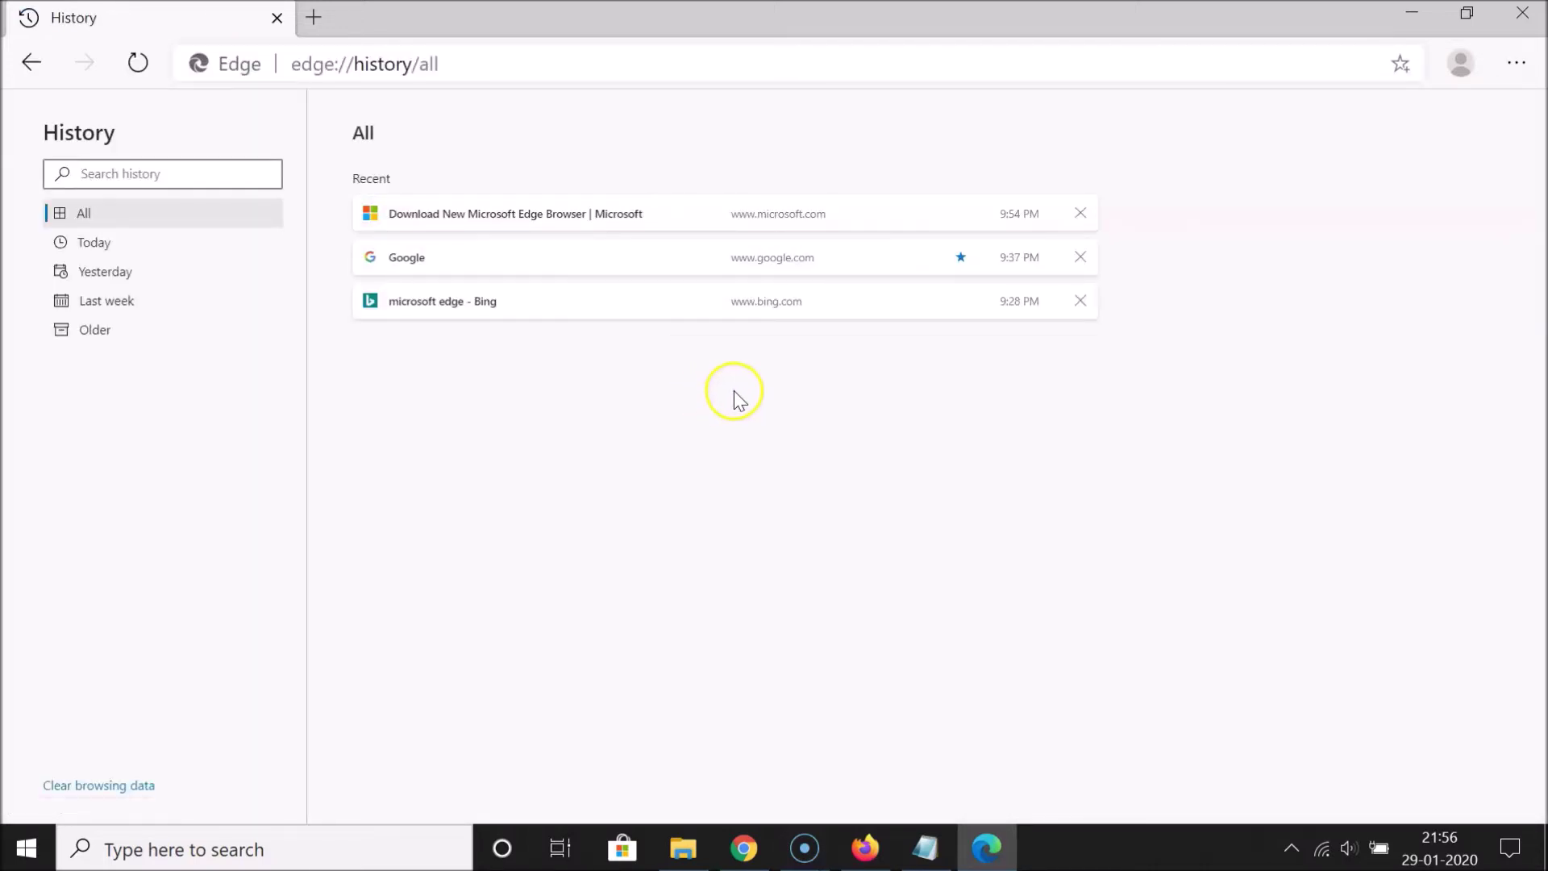
pyautogui.click(93, 215)
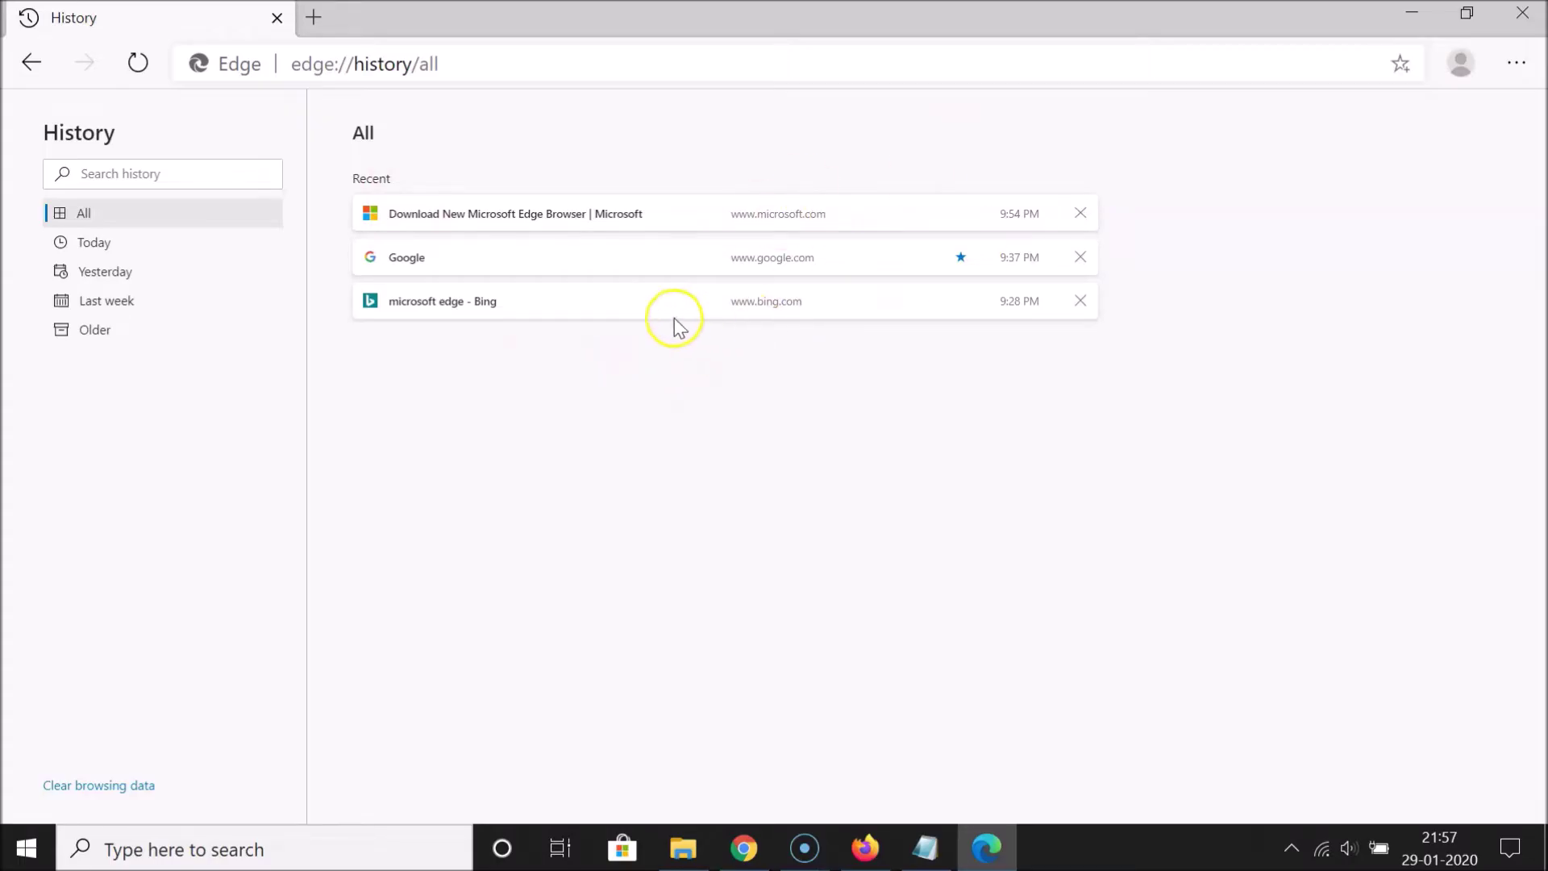
# - Close the History tab, keeping a fresh new tab open
pyautogui.click(314, 17)
pyautogui.click(262, 17)
pyautogui.click(277, 18)
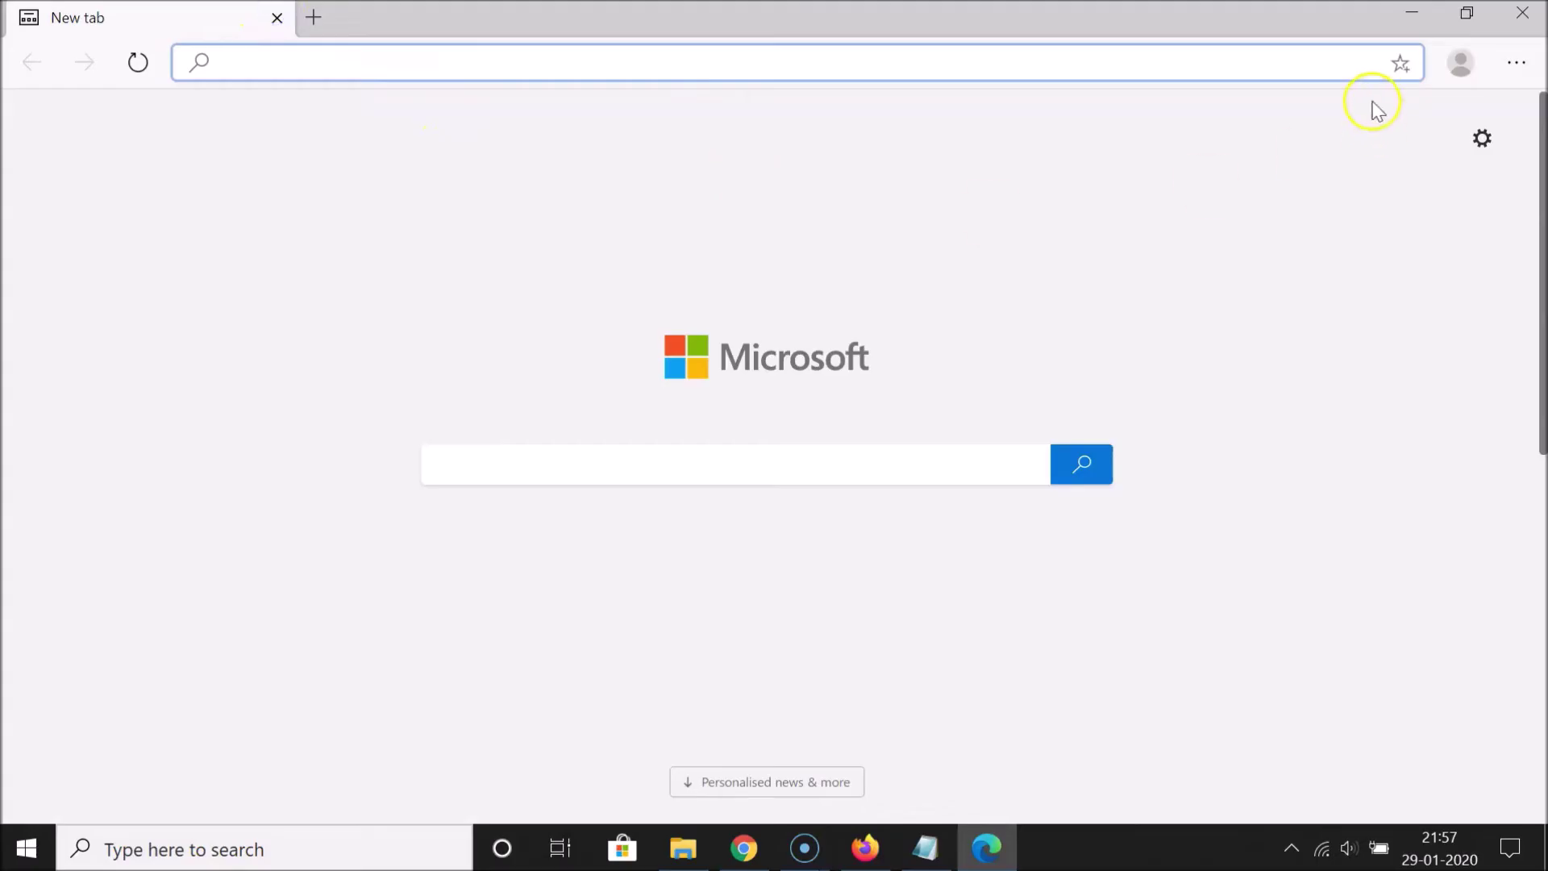
# - Open History > Clear browsing data from the menu and cancel without clearing anything
pyautogui.click(1518, 65)
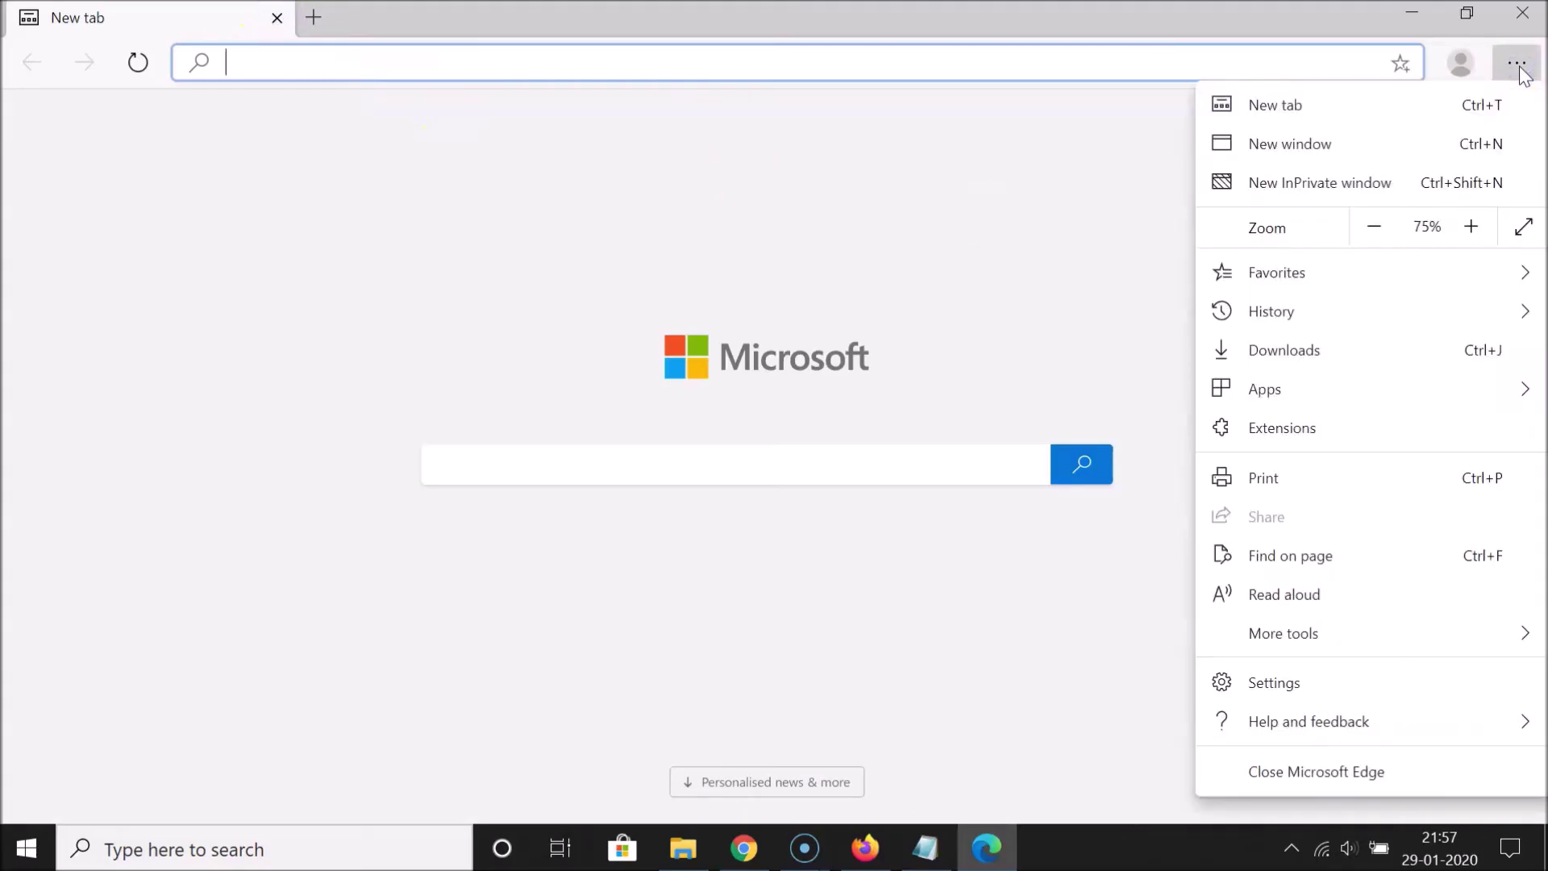
pyautogui.moveTo(1231, 316)
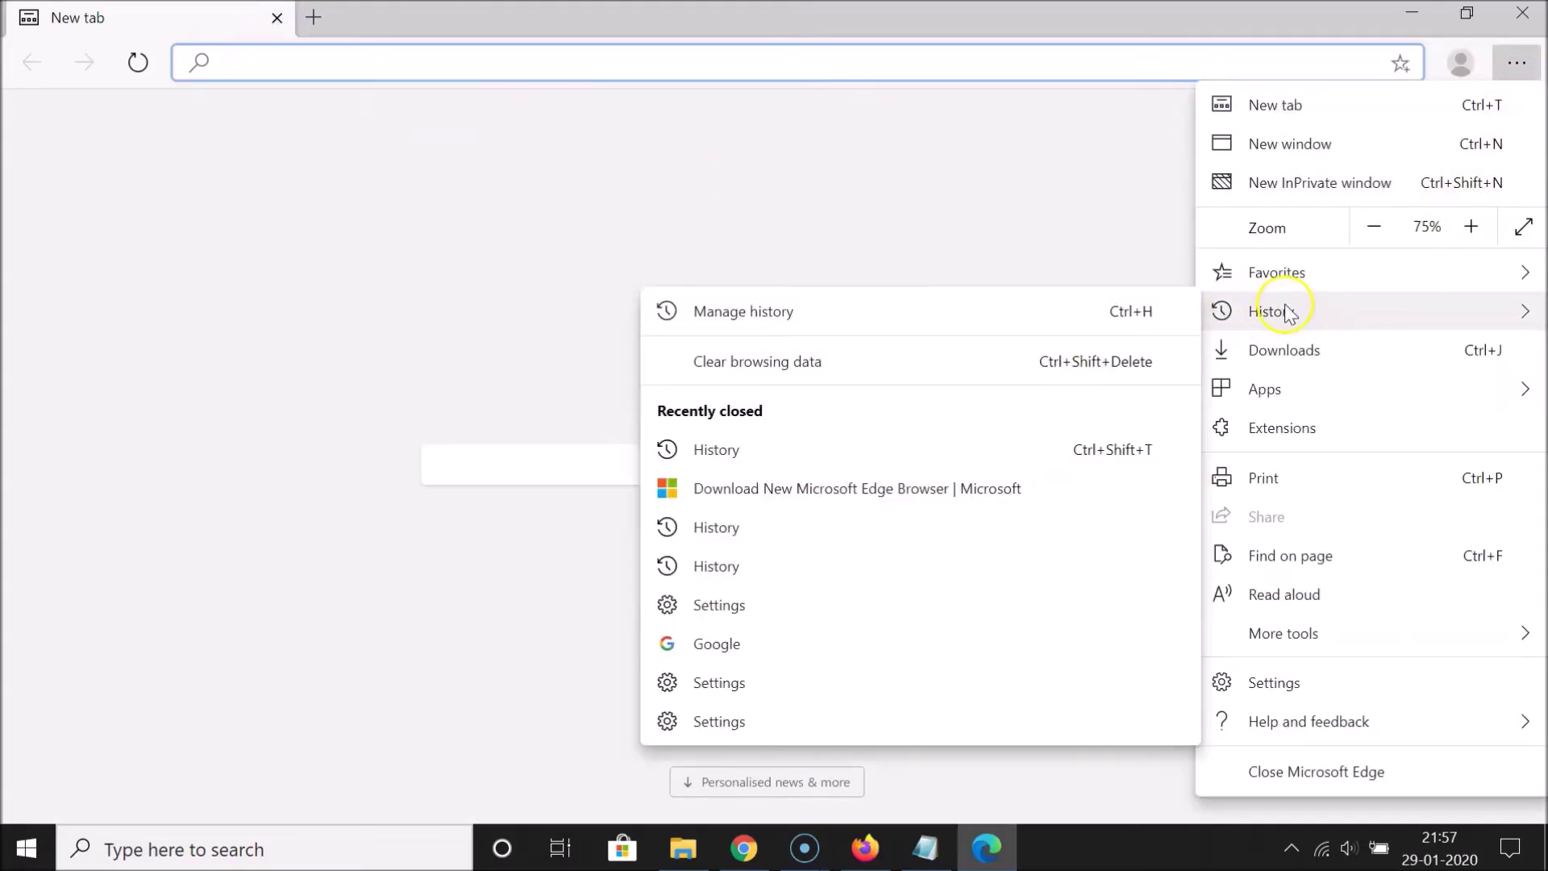
pyautogui.click(787, 370)
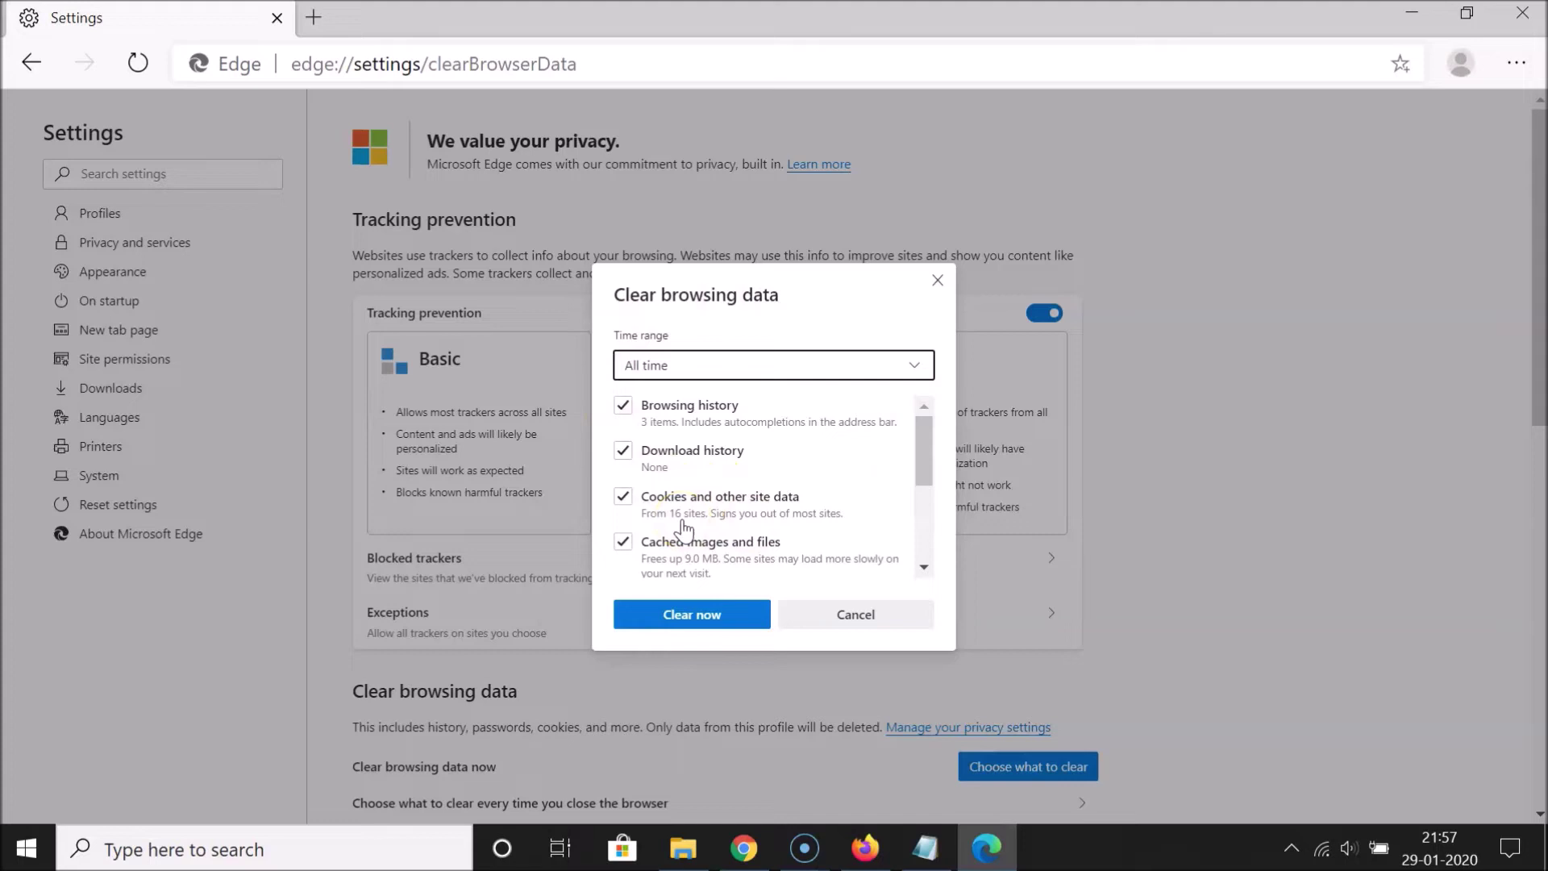
pyautogui.click(849, 624)
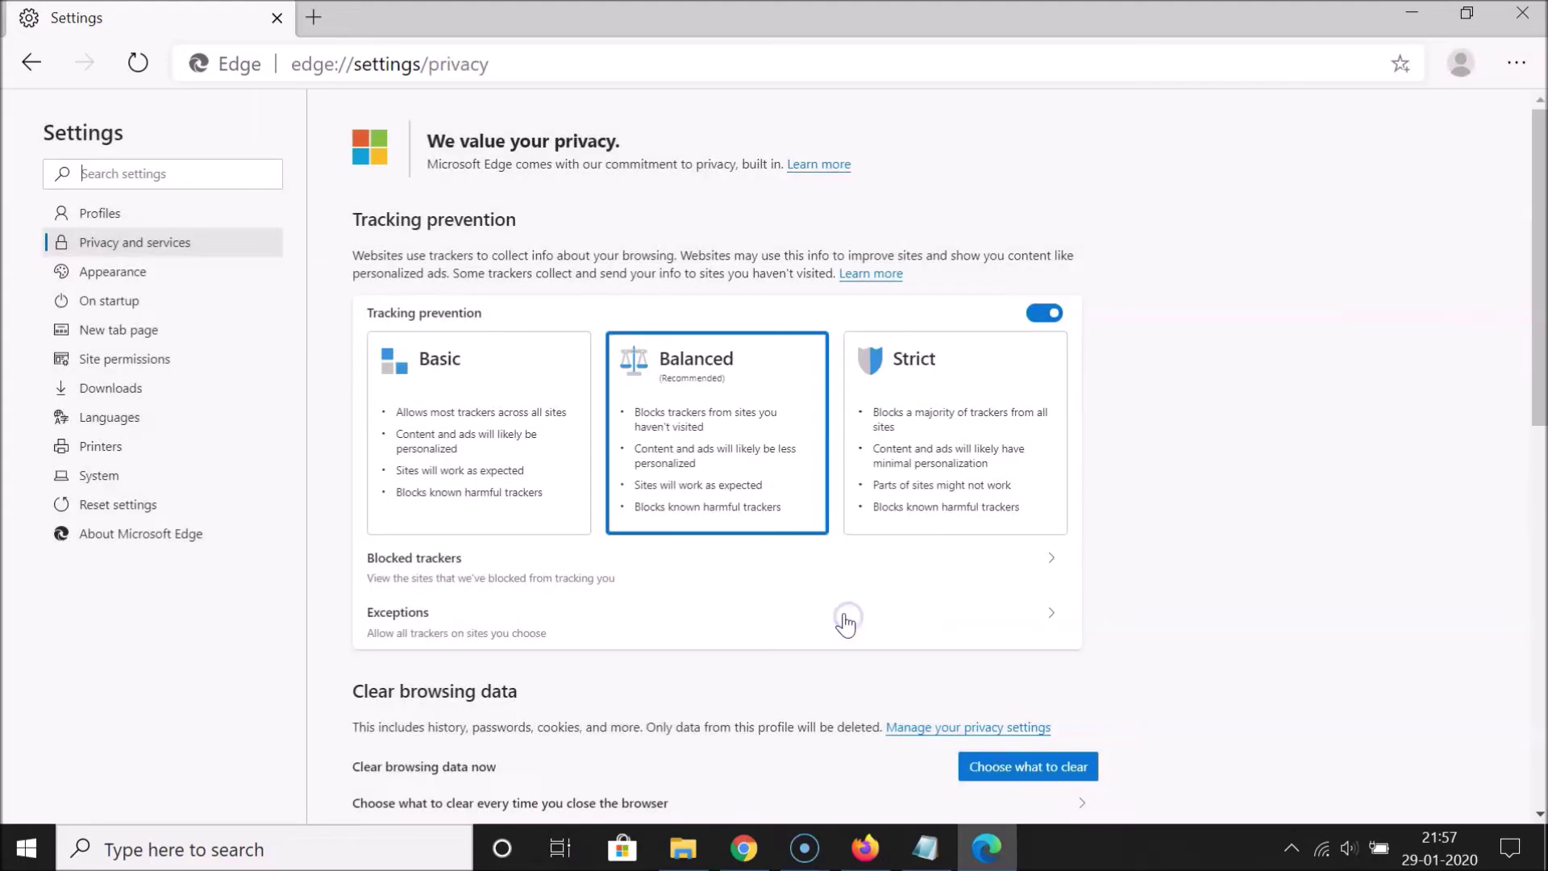
# - Close the Settings tab, leaving a single new tab
pyautogui.click(314, 17)
pyautogui.click(259, 17)
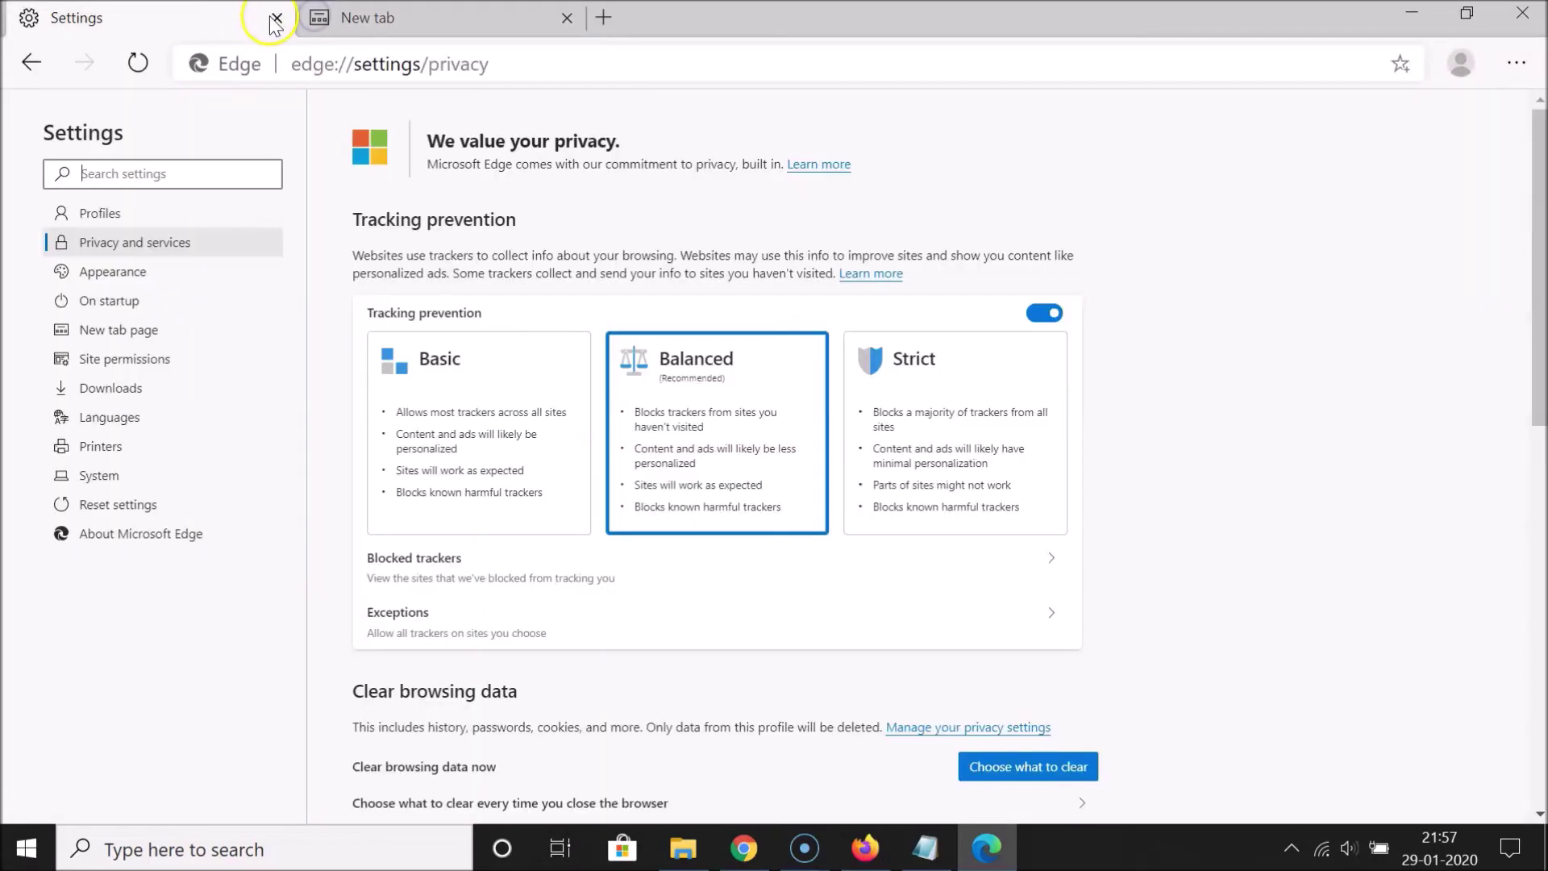
pyautogui.click(274, 18)
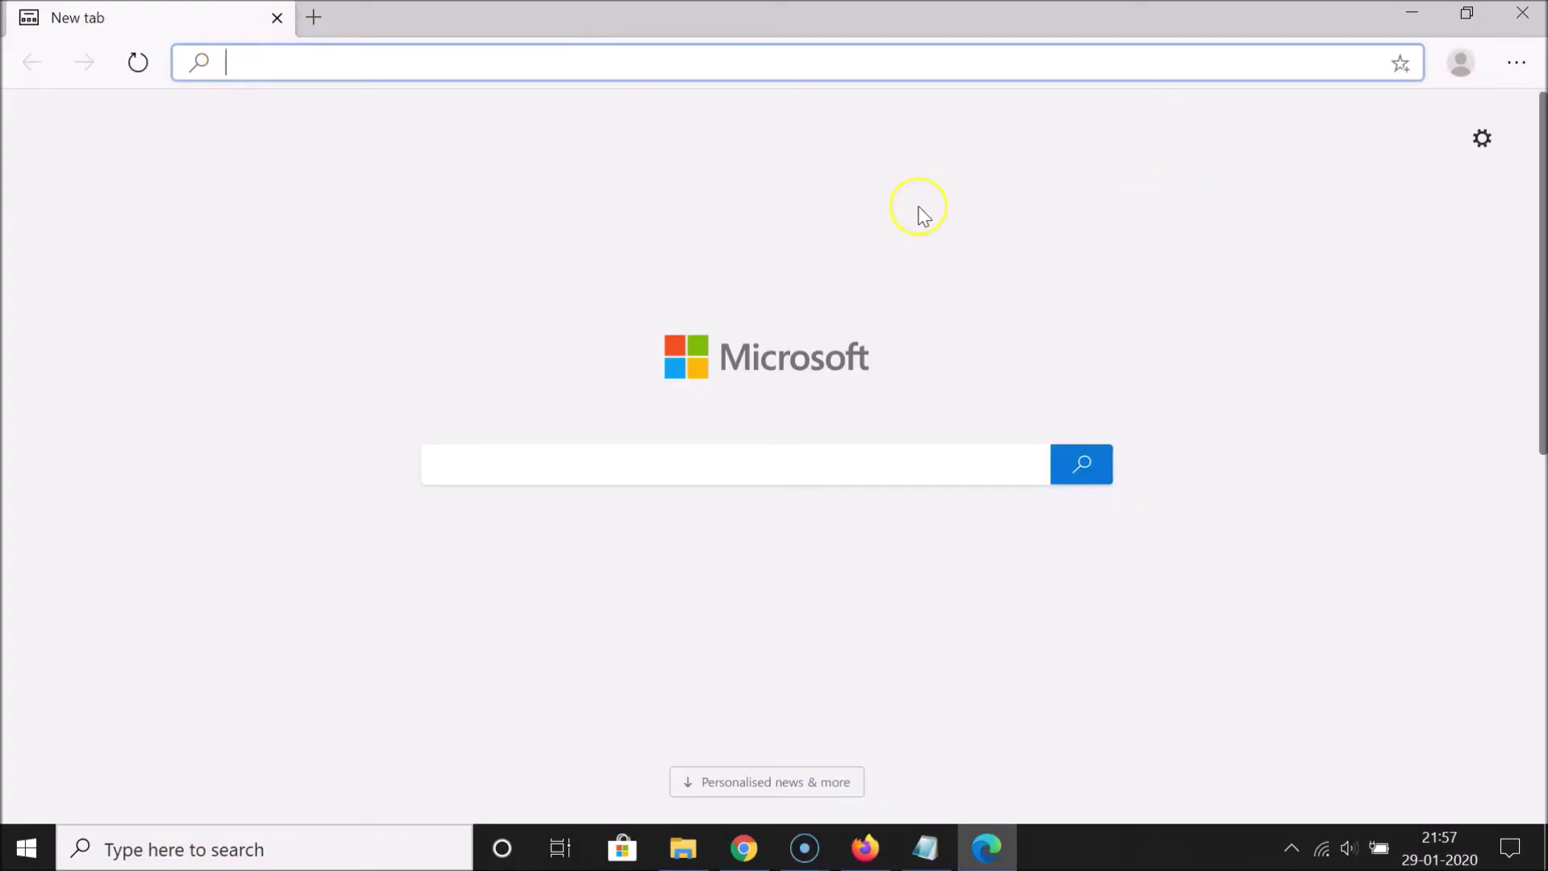
# - Go to Settings > Privacy and services and open the Clear browsing data dialog
pyautogui.click(1517, 64)
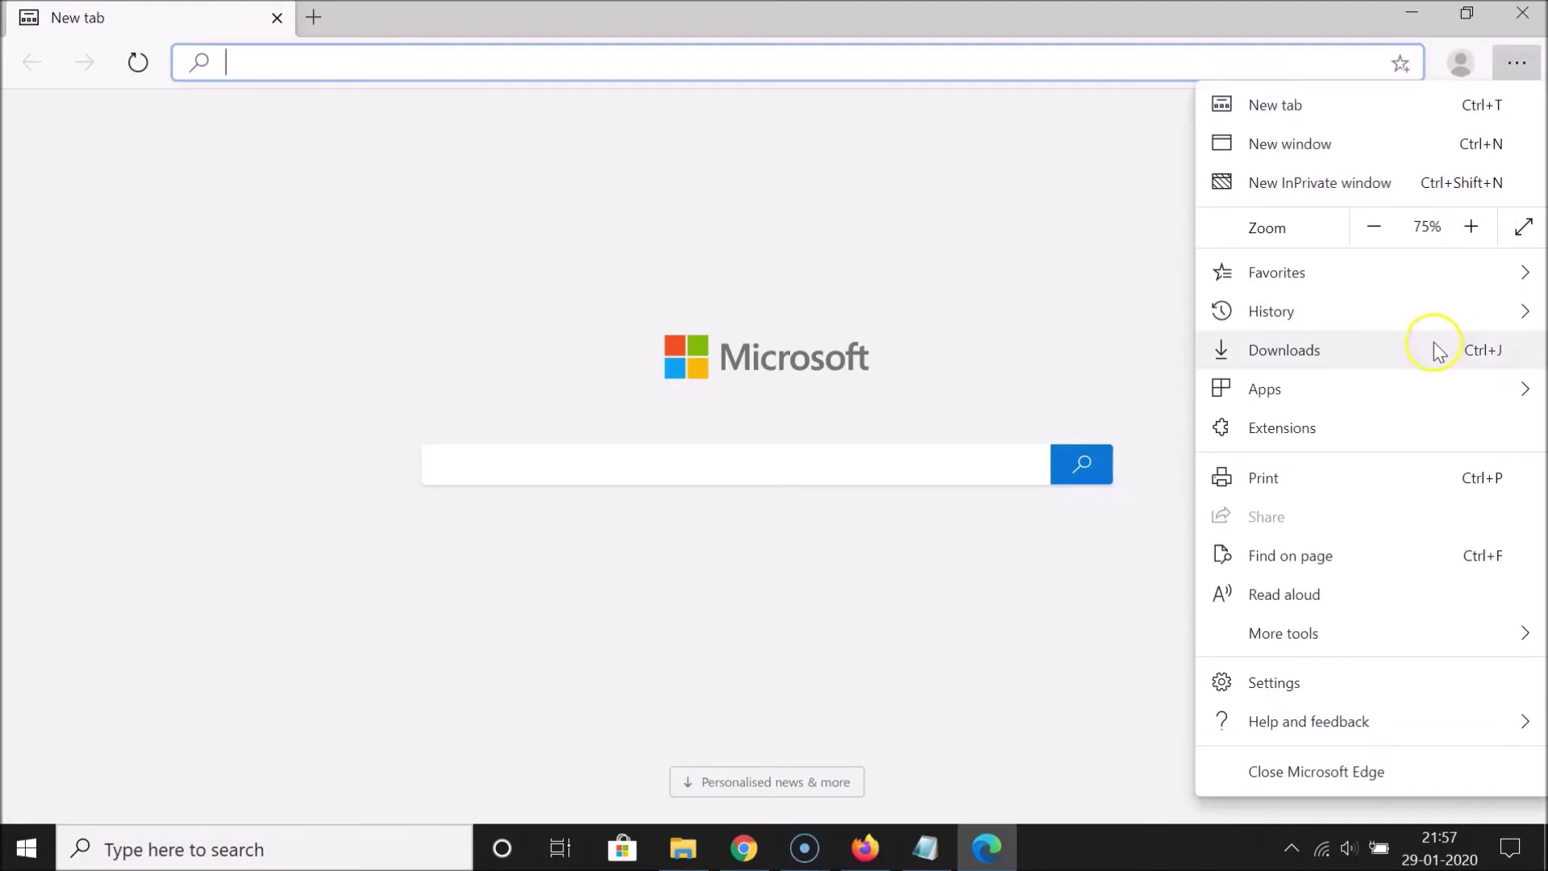
pyautogui.click(1272, 683)
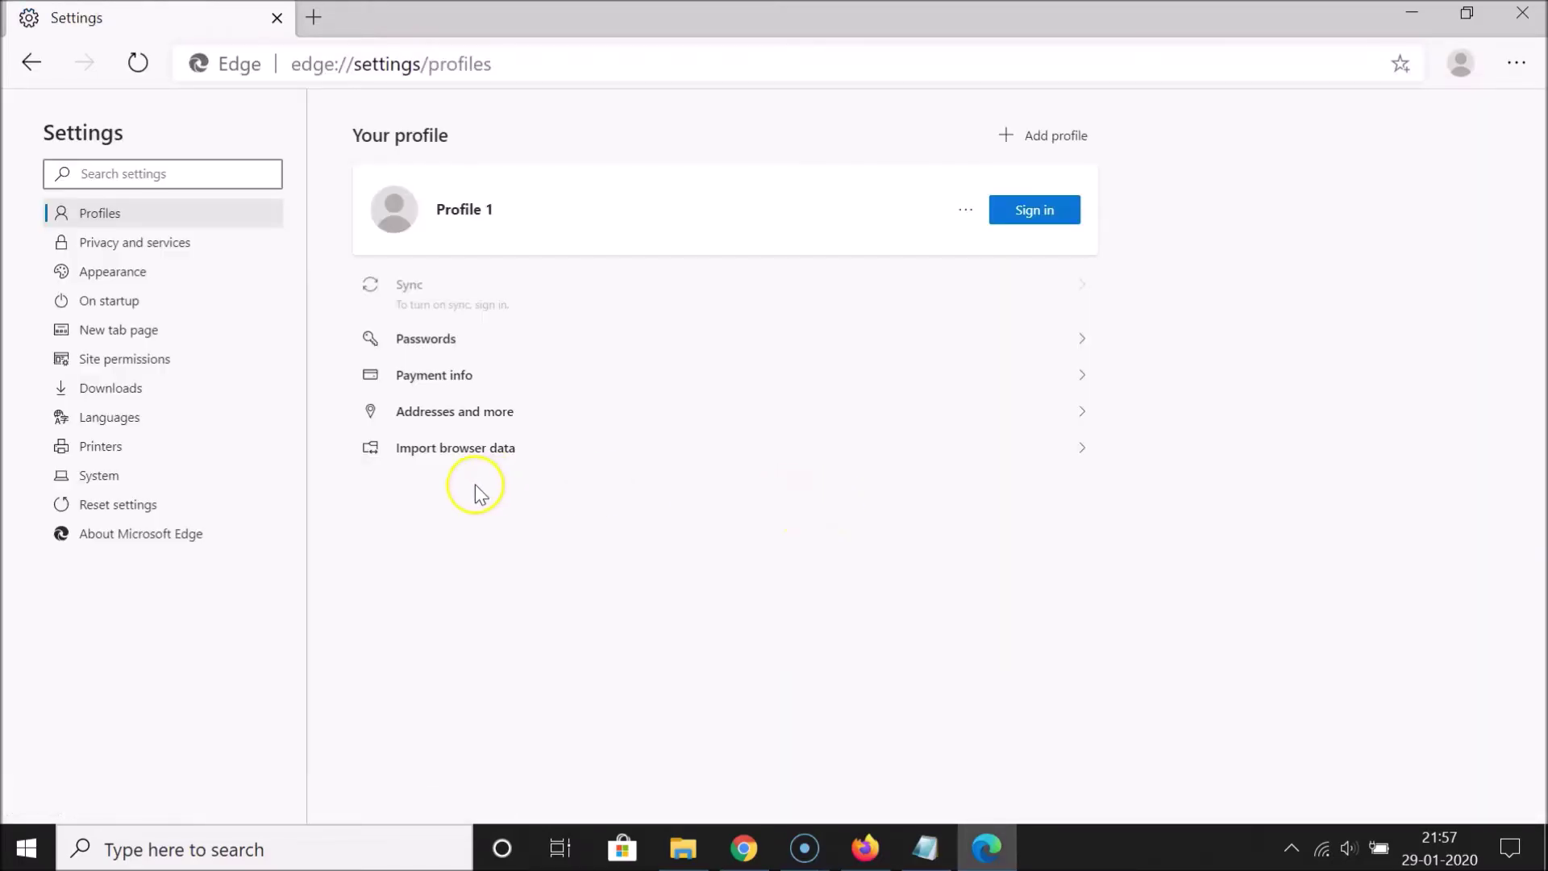
pyautogui.click(109, 245)
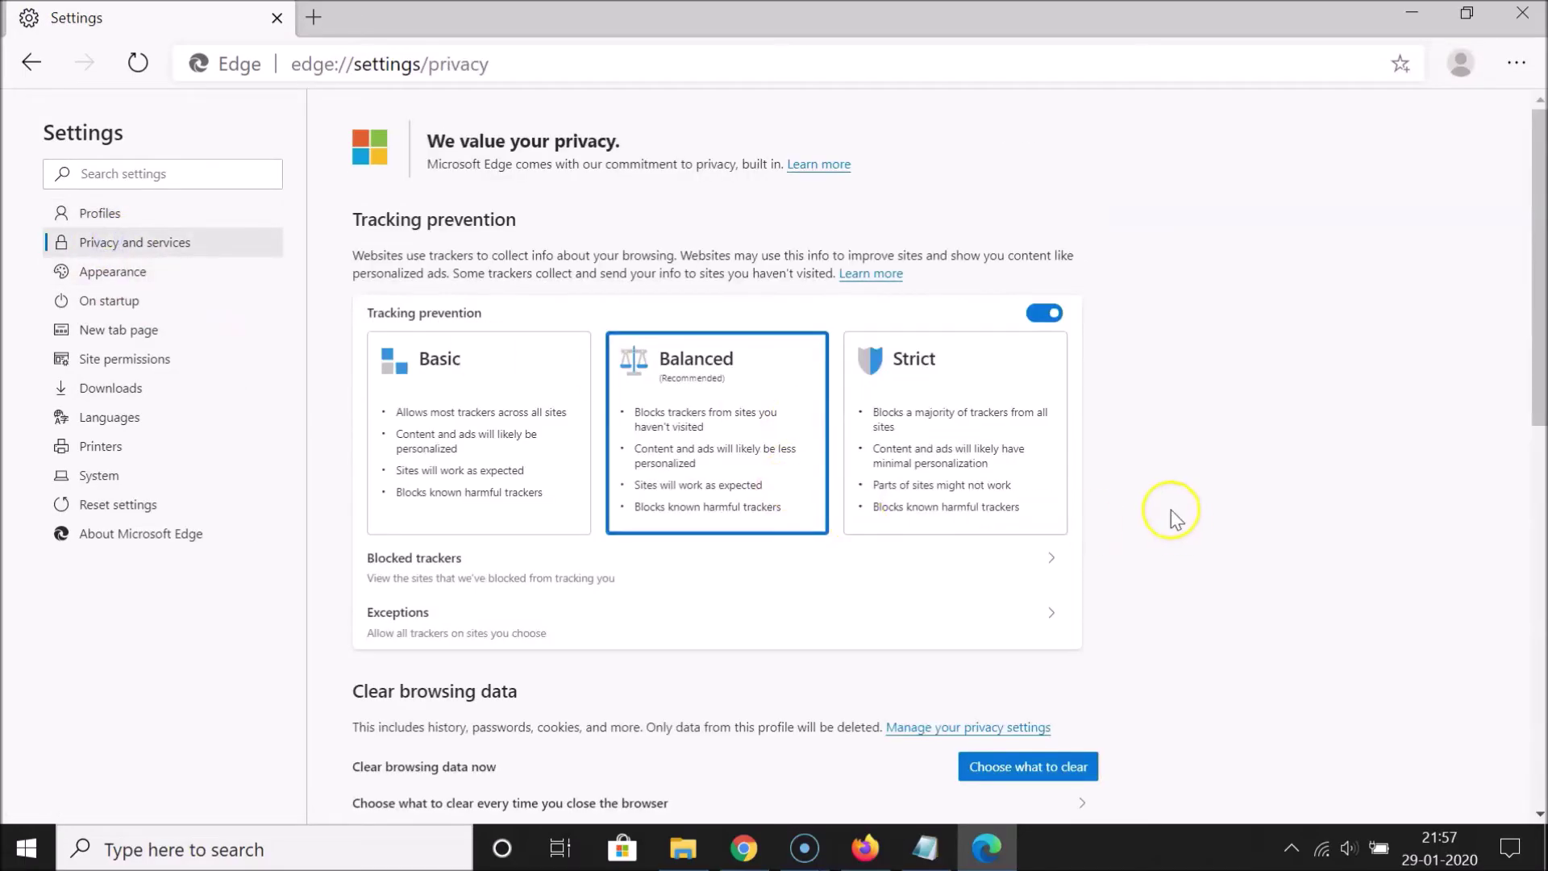
pyautogui.scroll(-3, 1178, 501)
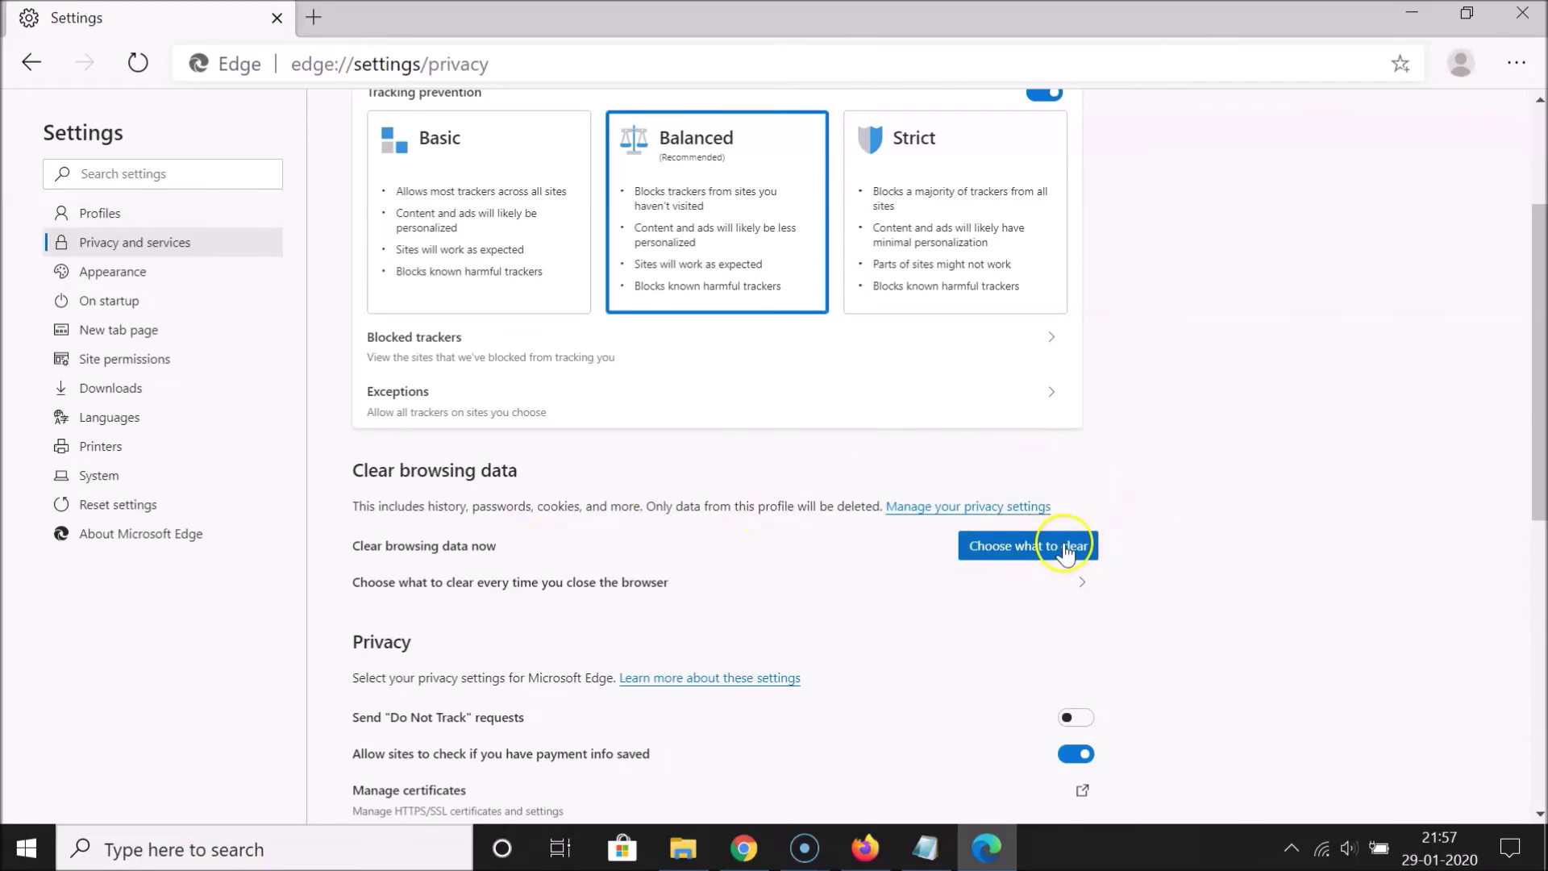
pyautogui.click(1014, 556)
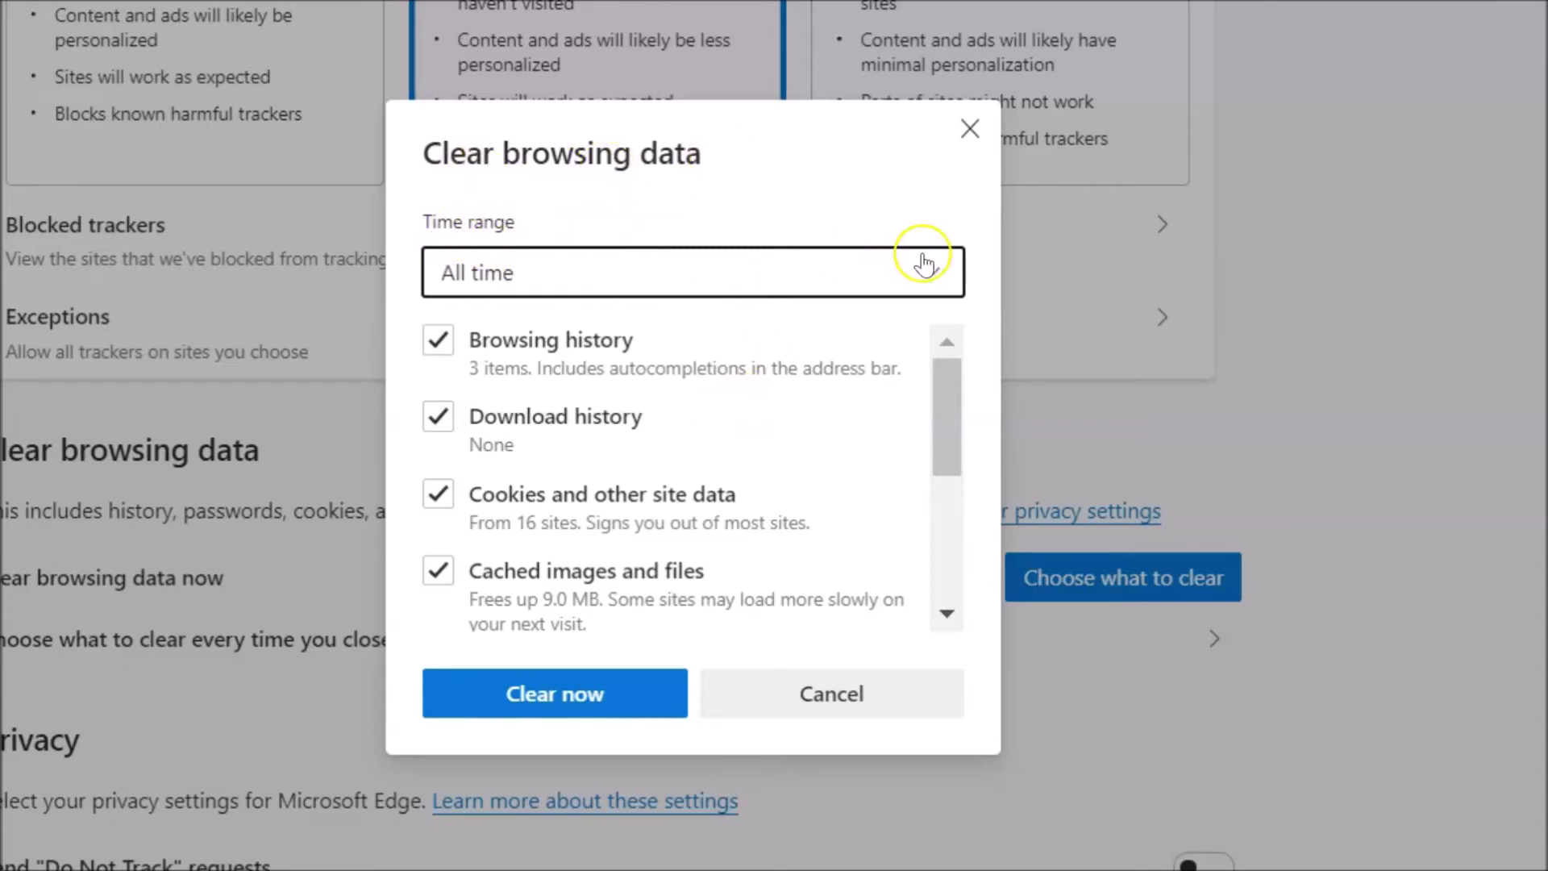
# - Keep the time range at All time and adjust the data checkboxes in the dialog
pyautogui.click(924, 282)
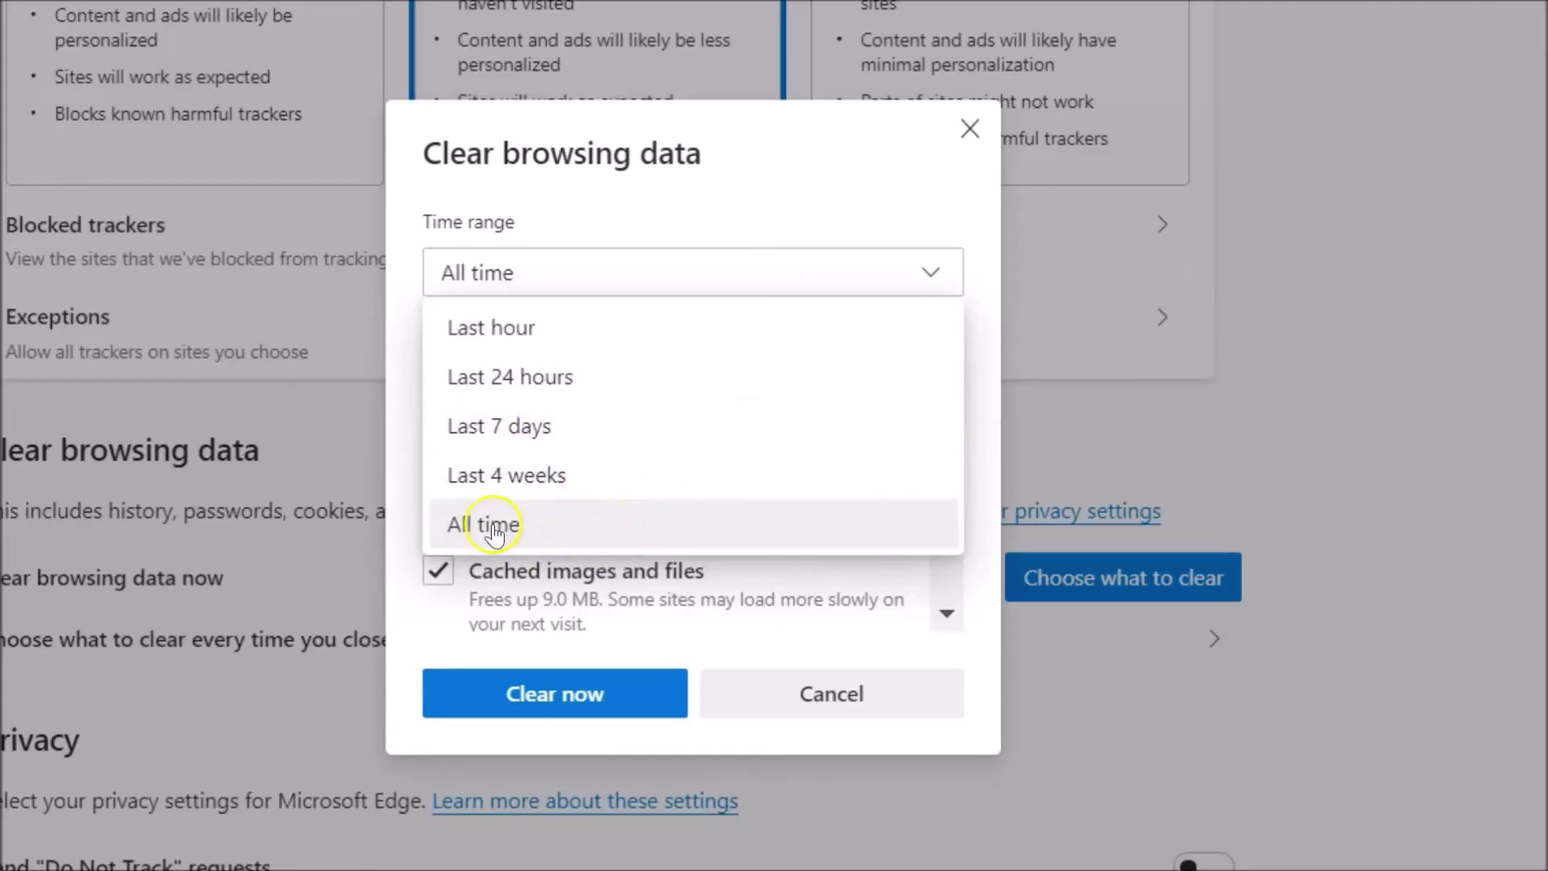
pyautogui.click(532, 525)
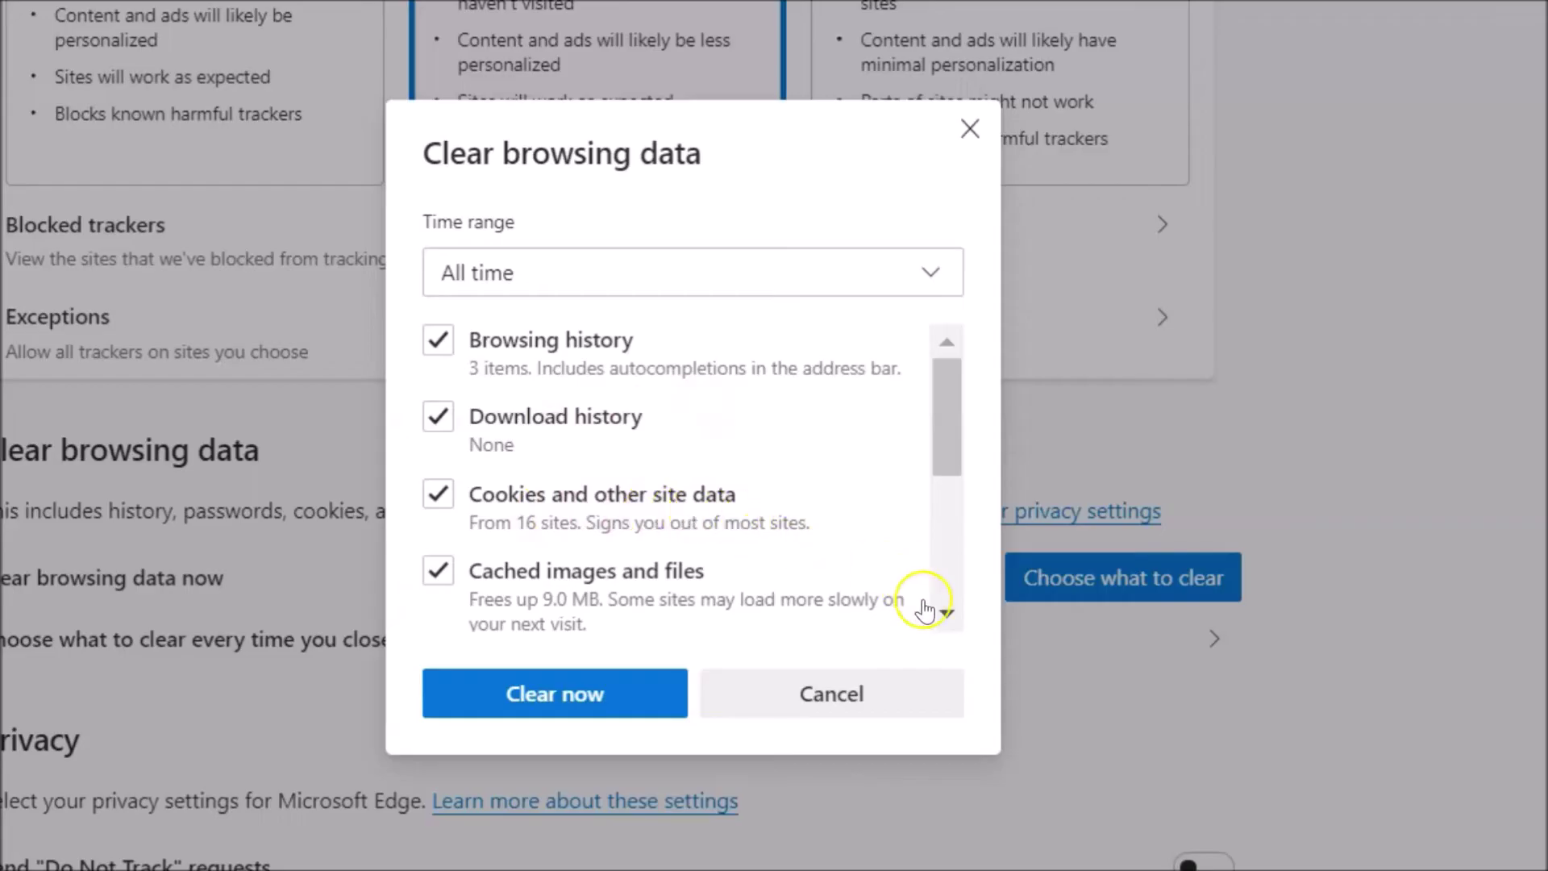
pyautogui.click(946, 613)
# - Untick Autofill form data and Passwords in the Clear browsing data list
pyautogui.click(943, 614)
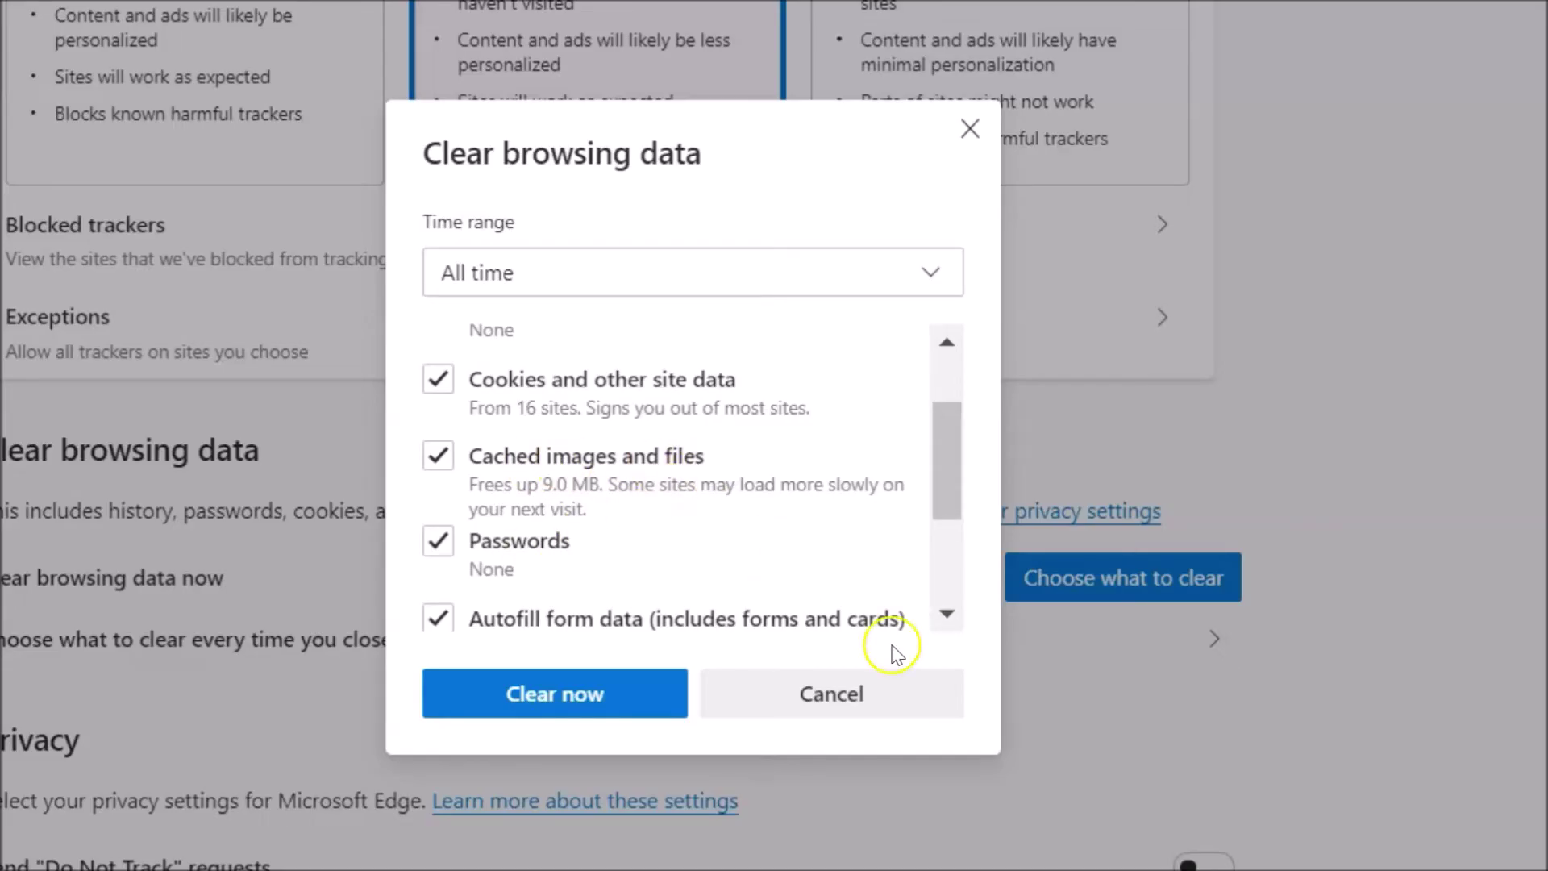
pyautogui.click(945, 616)
pyautogui.click(943, 616)
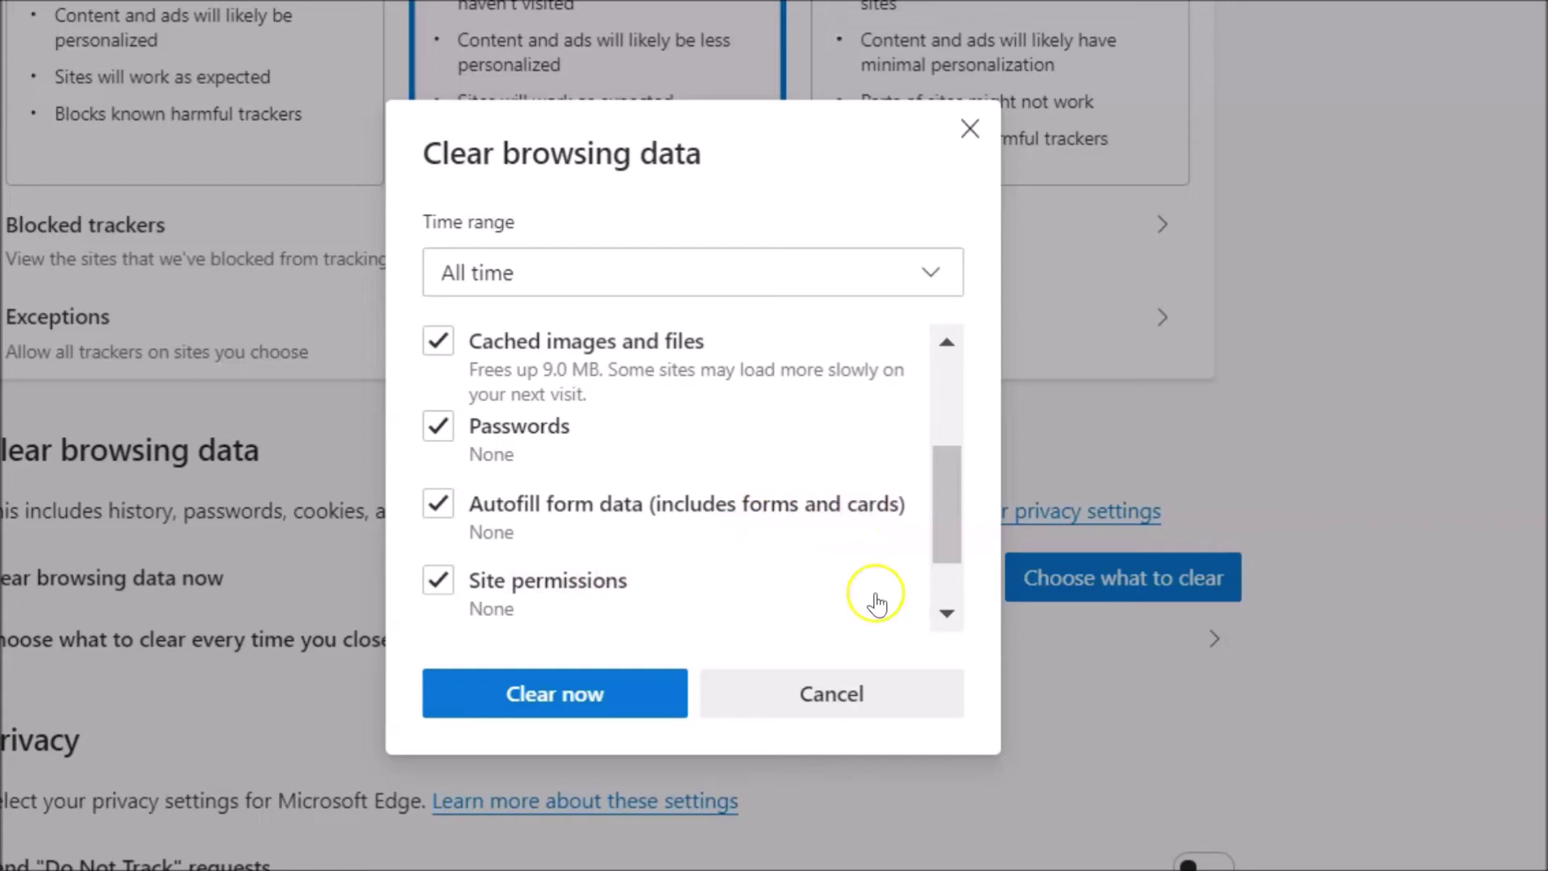
pyautogui.click(946, 612)
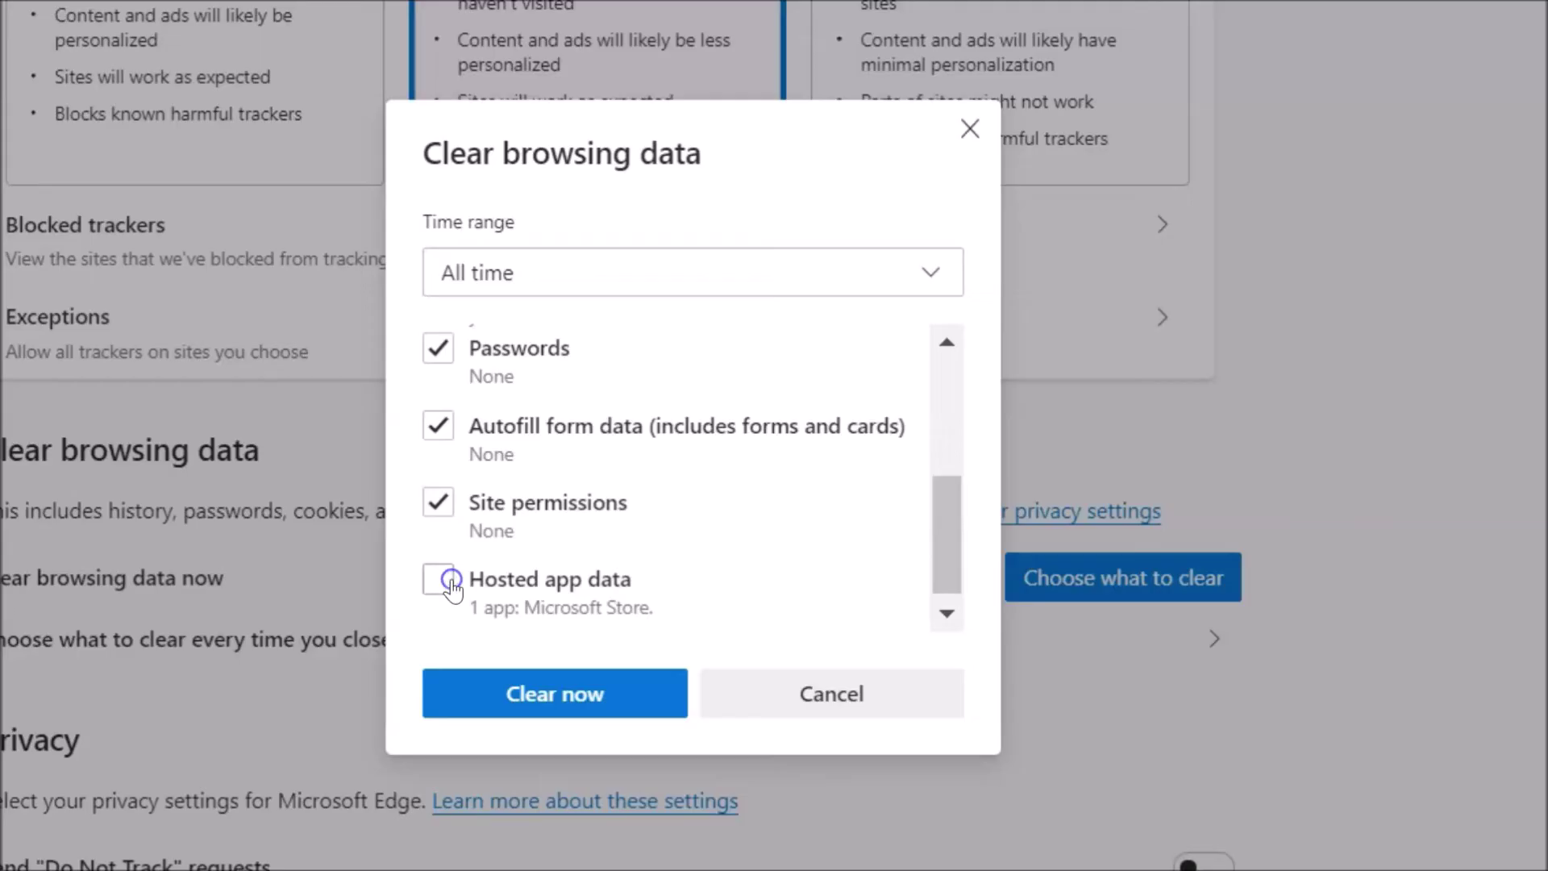
pyautogui.click(450, 439)
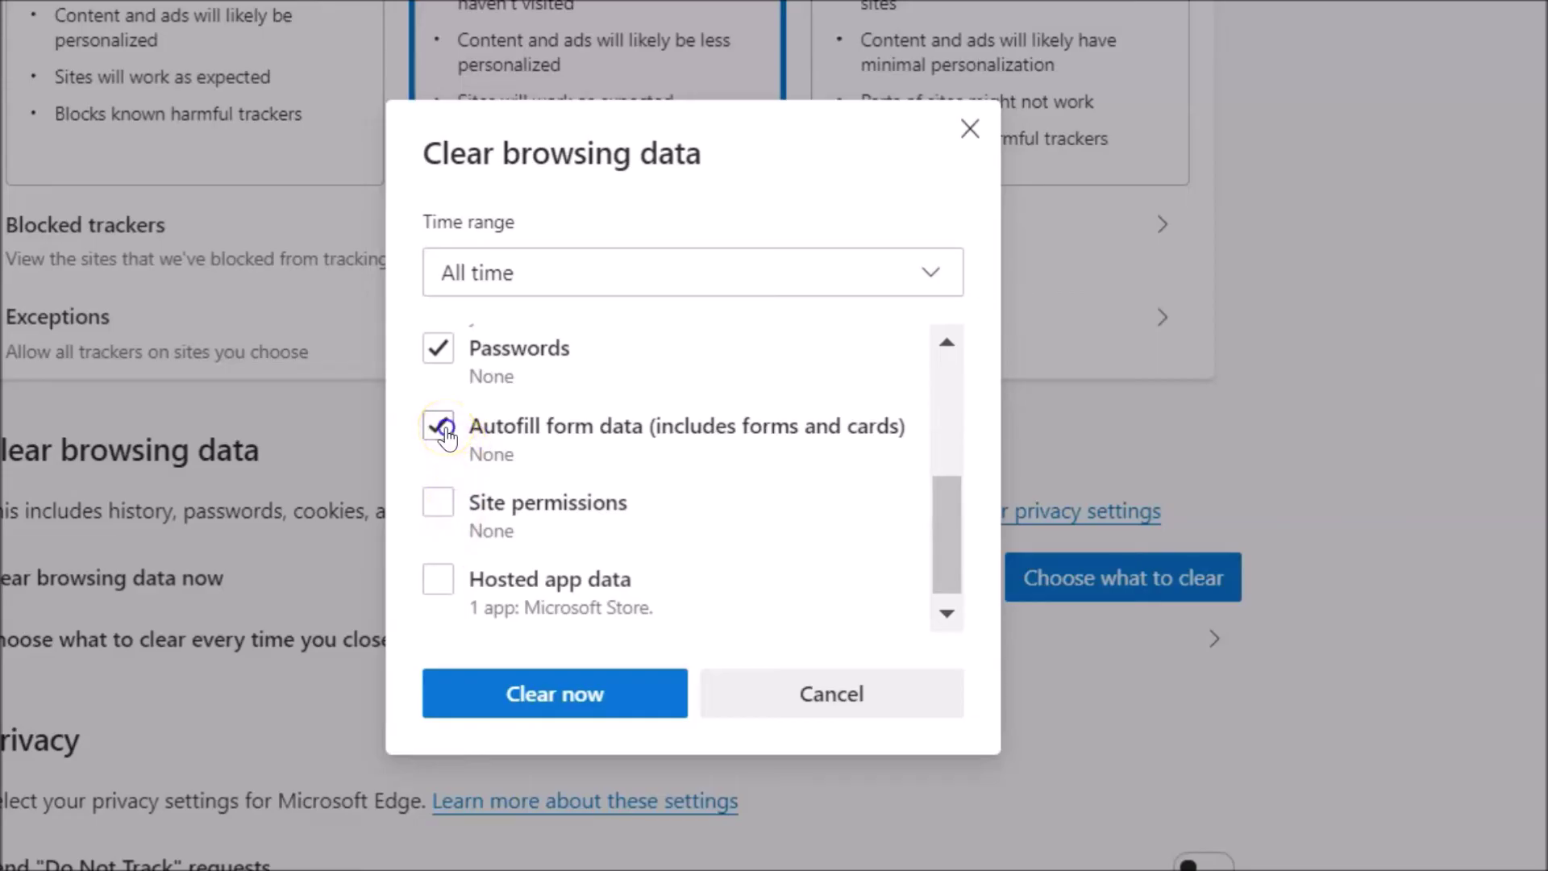
pyautogui.moveTo(948, 526); pyautogui.dragTo(938, 463)
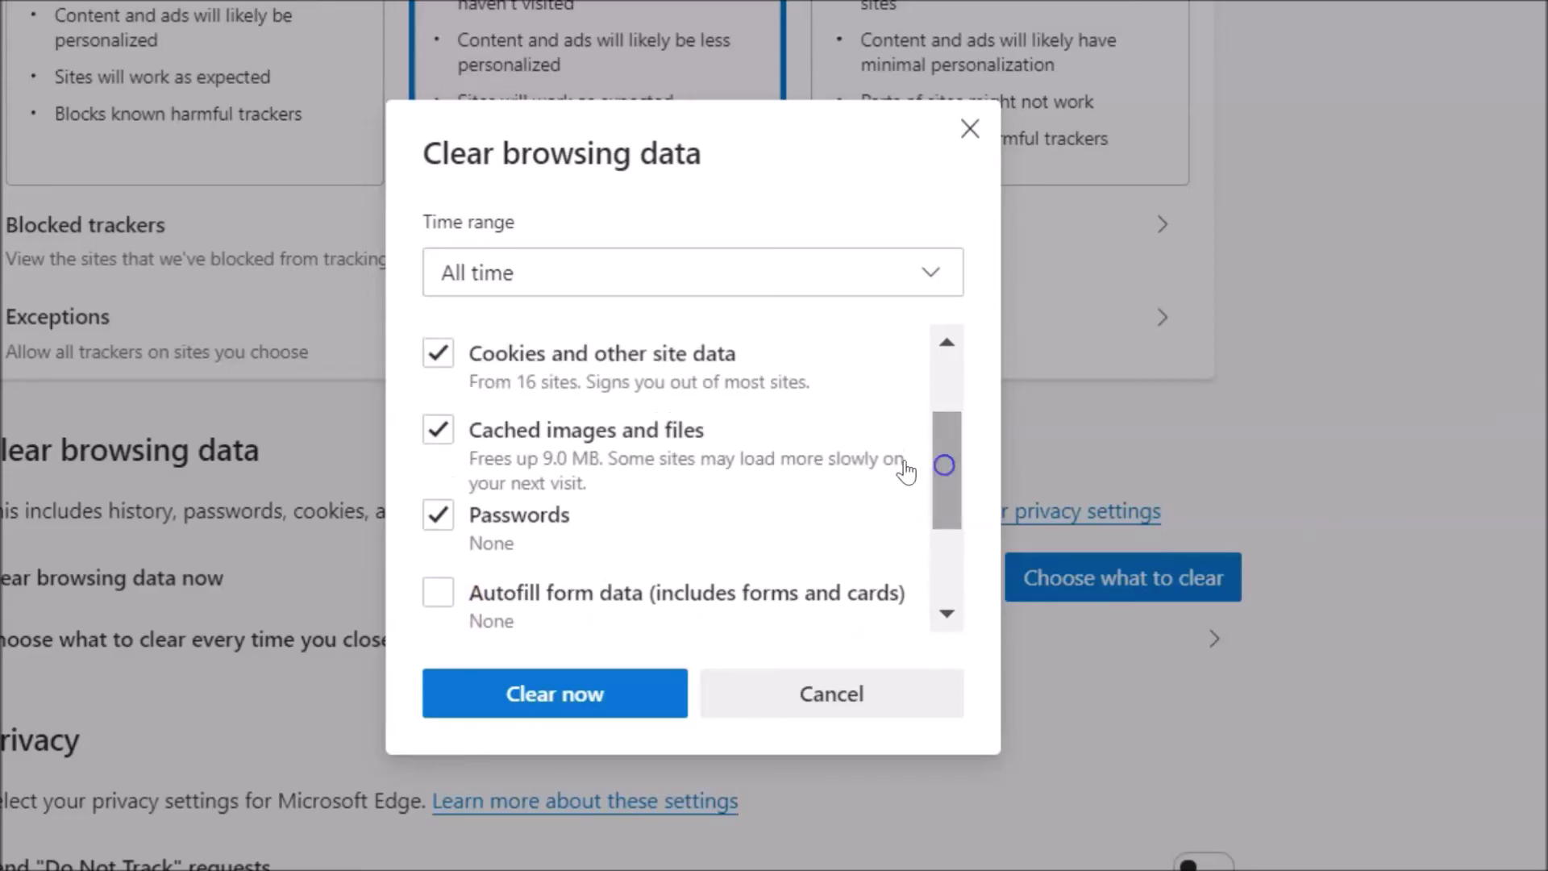
pyautogui.click(526, 520)
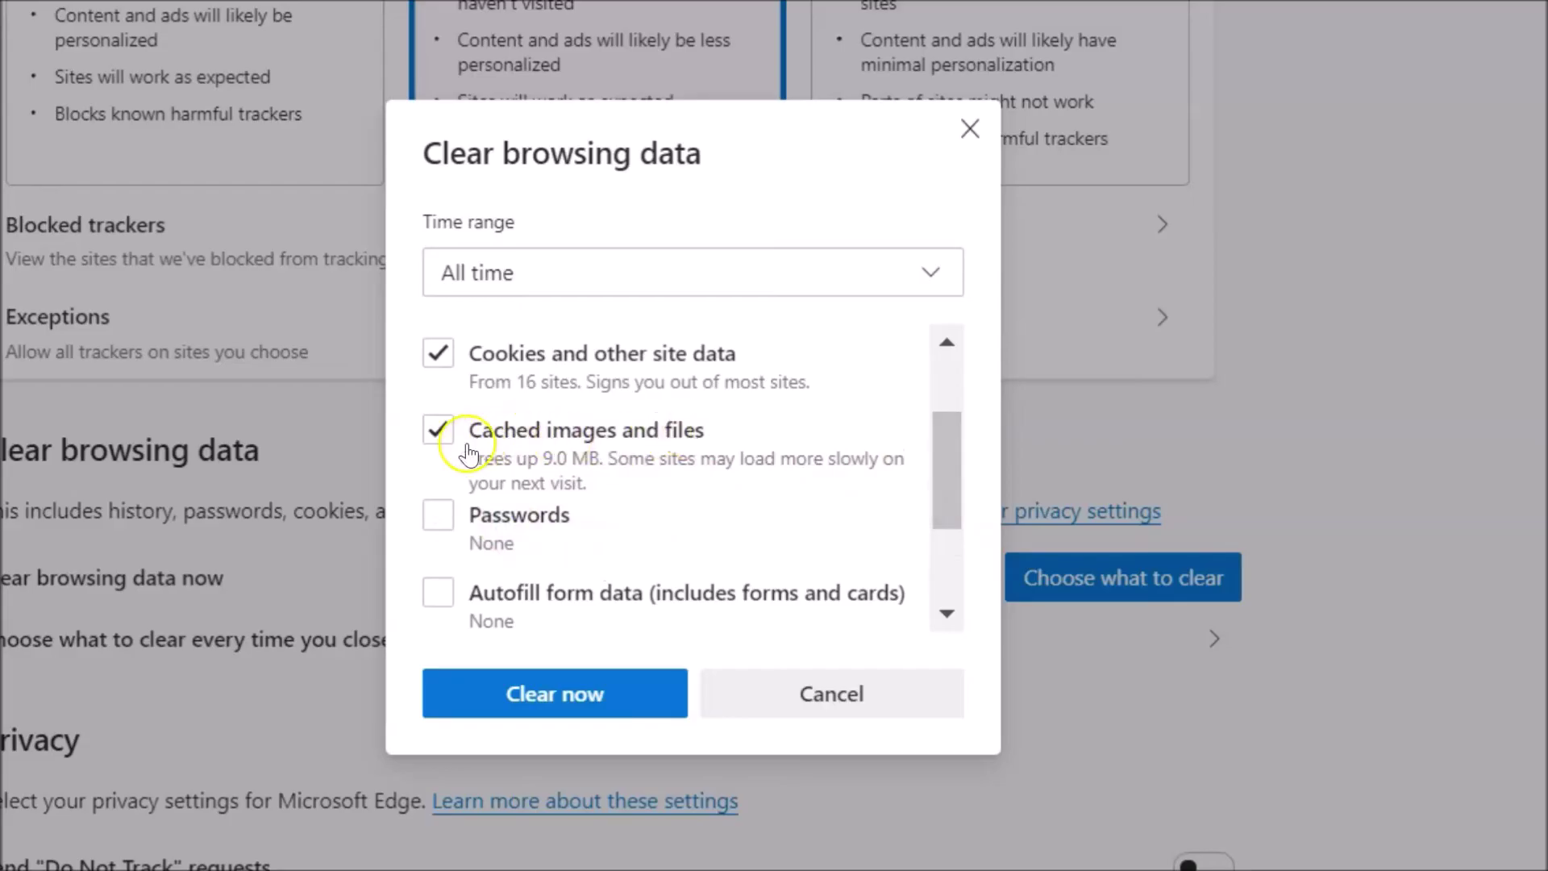
# - Untick Cached images and files and Cookies, then clear only browsing history for All time
pyautogui.click(442, 435)
pyautogui.moveTo(935, 477); pyautogui.dragTo(932, 417)
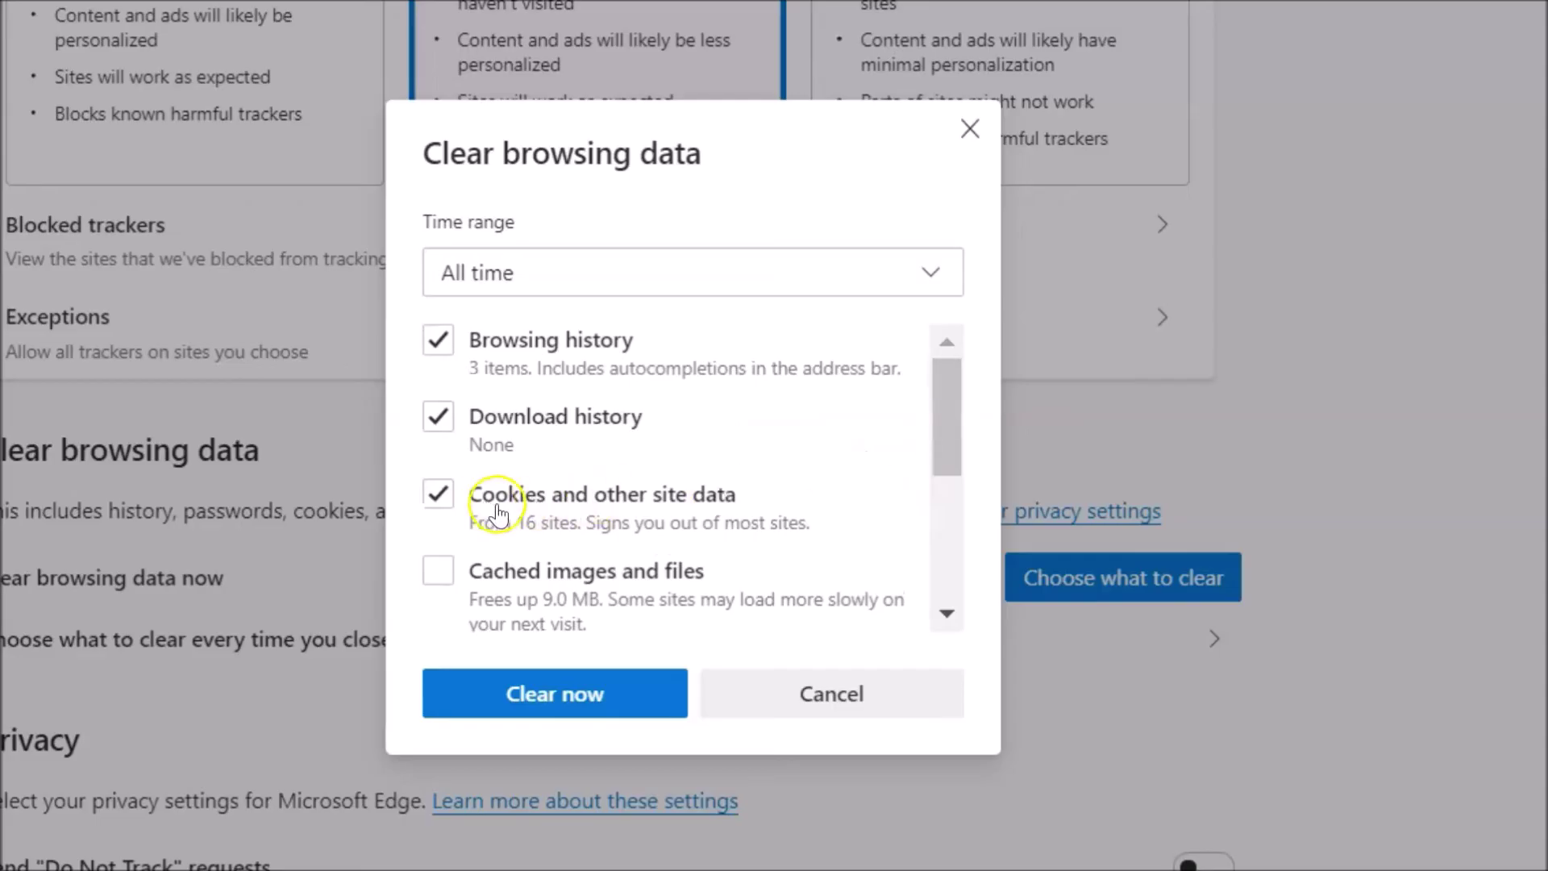
pyautogui.click(483, 495)
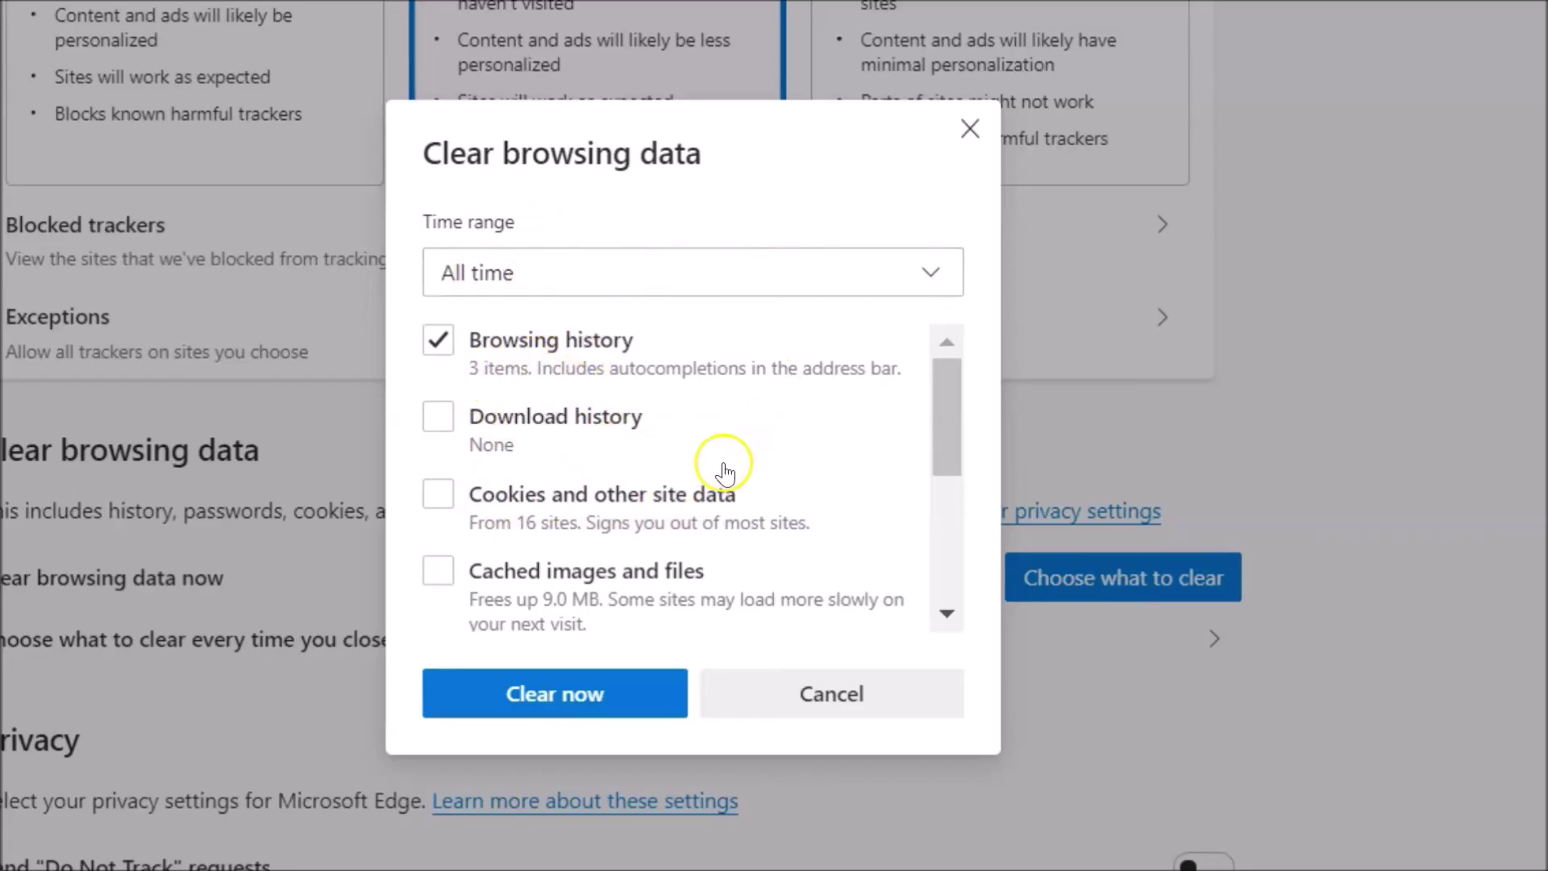
pyautogui.moveTo(946, 393); pyautogui.dragTo(940, 349)
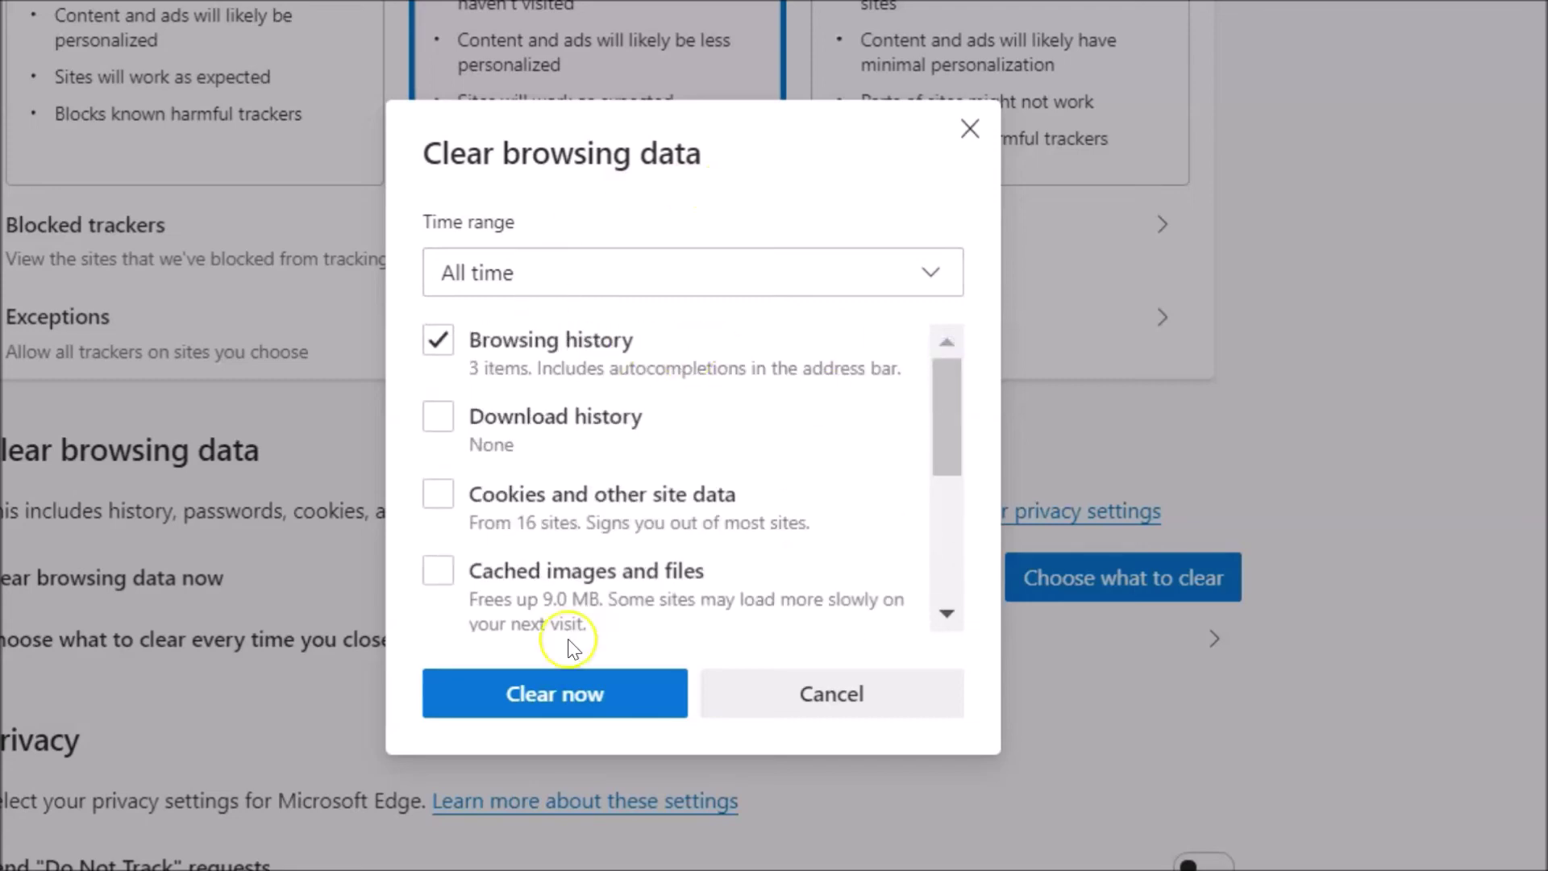
pyautogui.click(579, 695)
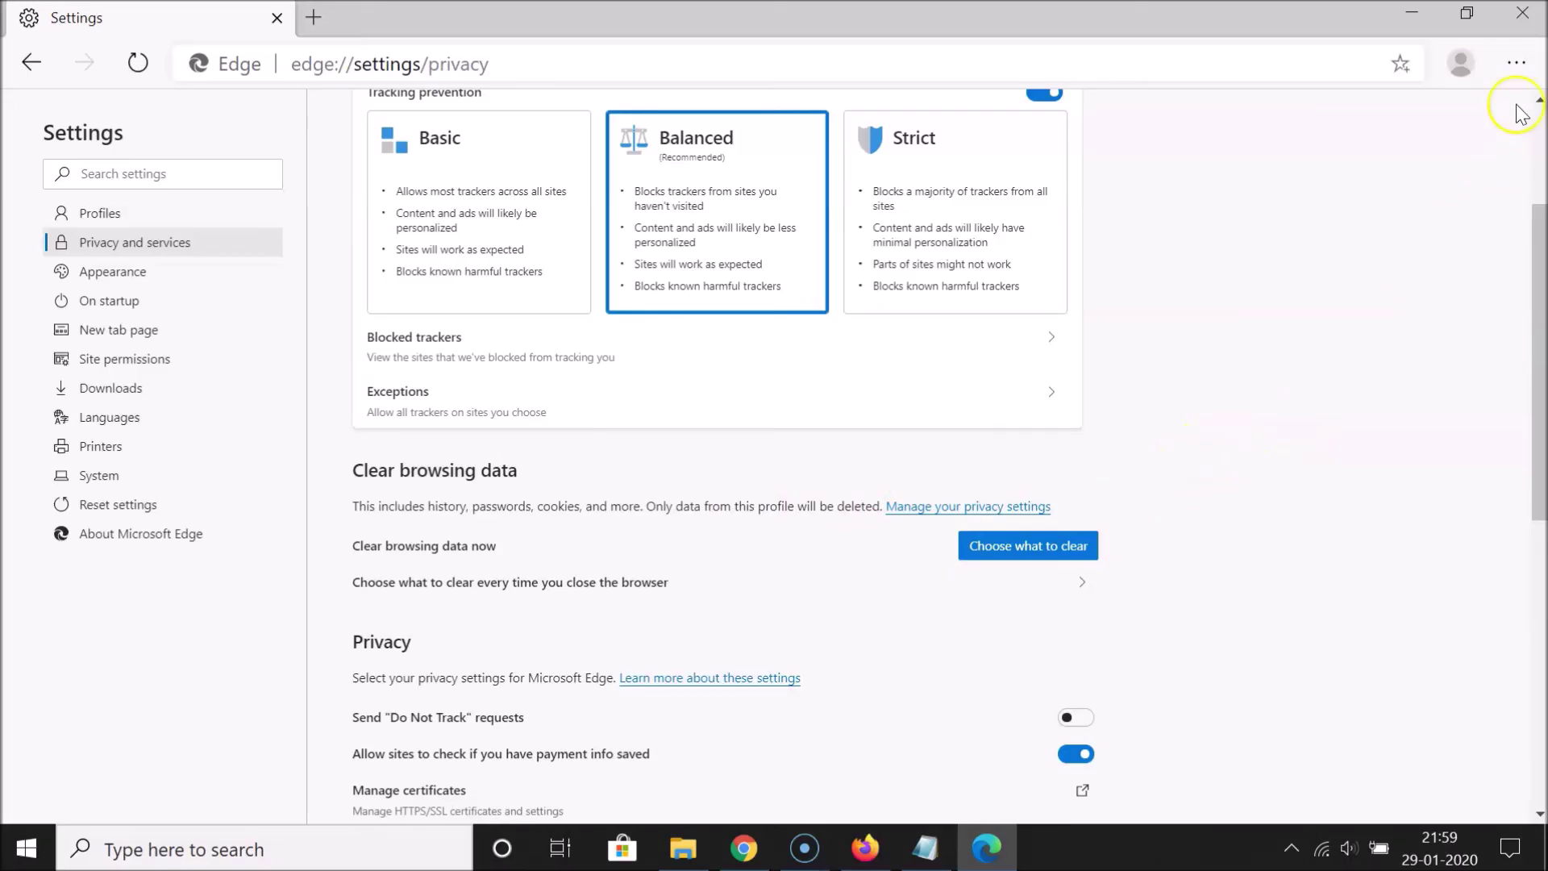
# - Open Manage history and view All to confirm no visited sites remain
pyautogui.click(1516, 63)
pyautogui.moveTo(1285, 315)
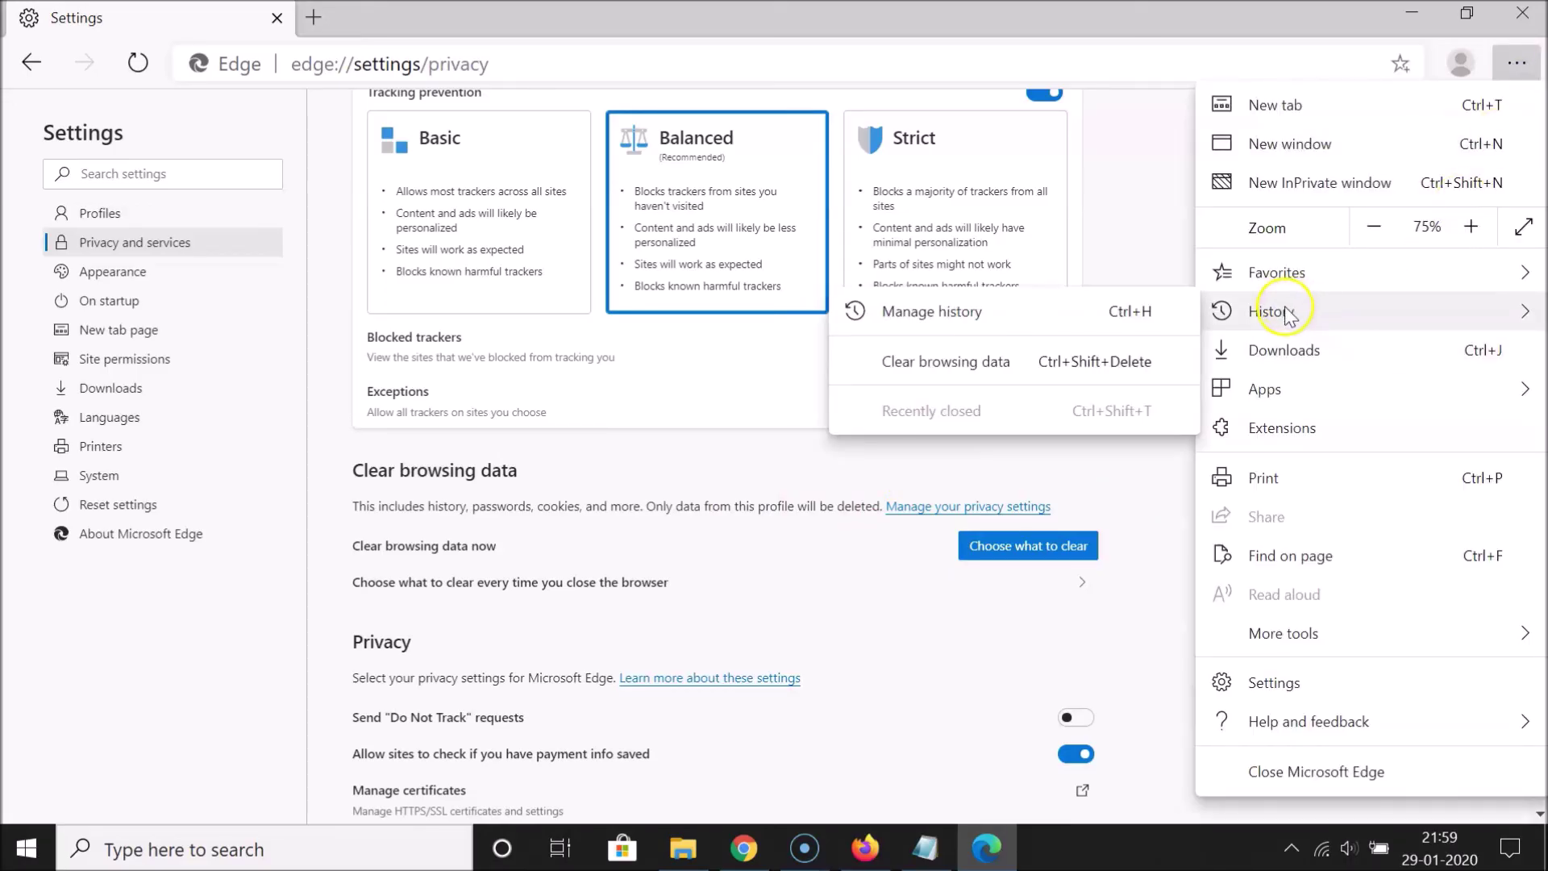
pyautogui.click(964, 320)
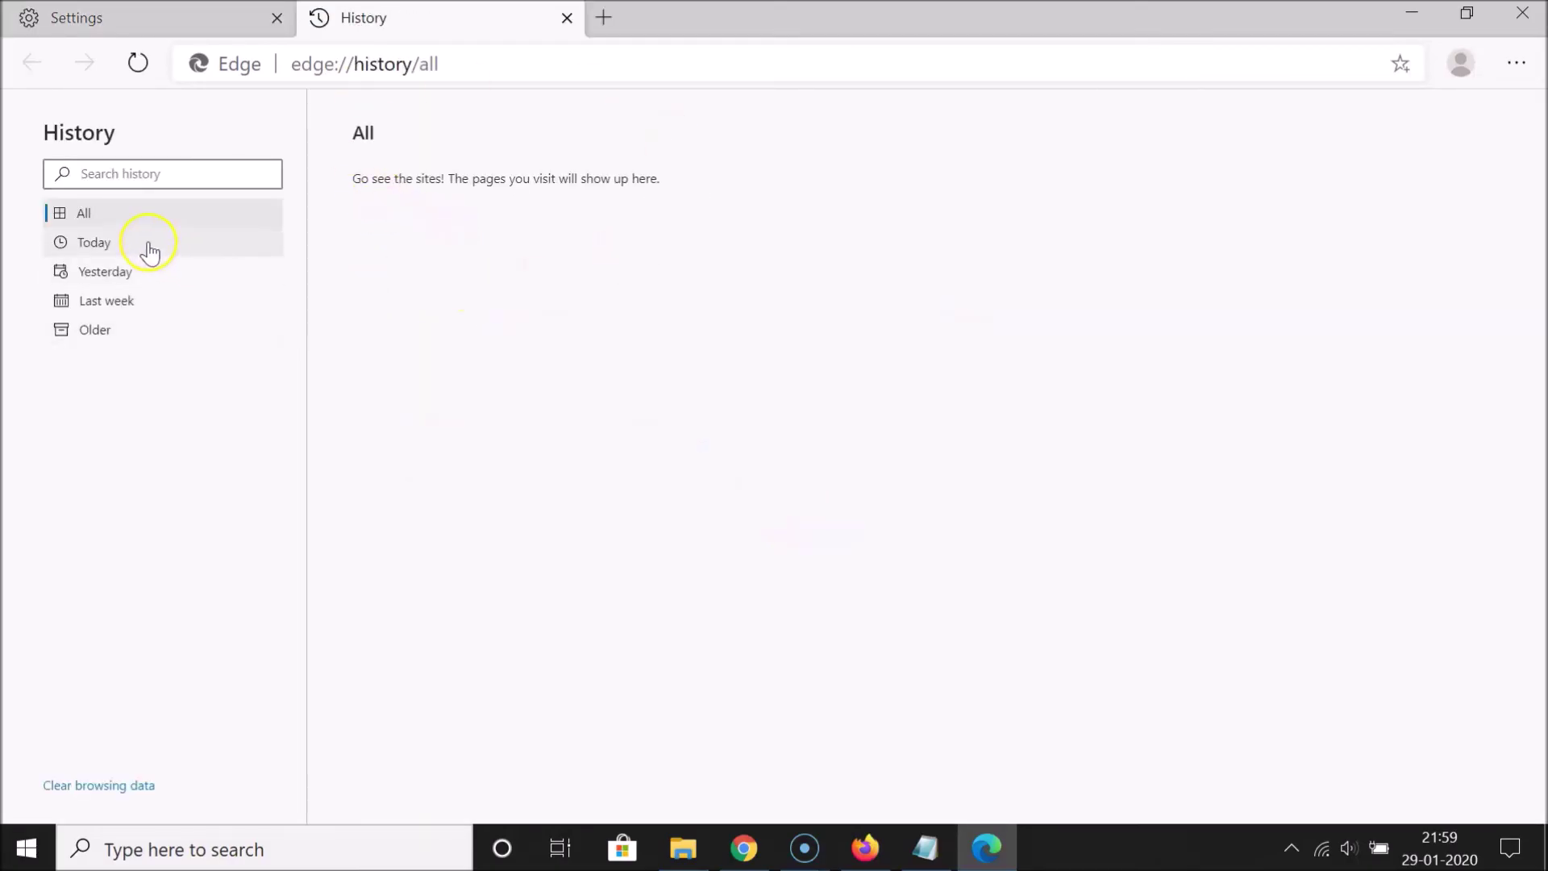
pyautogui.click(102, 216)
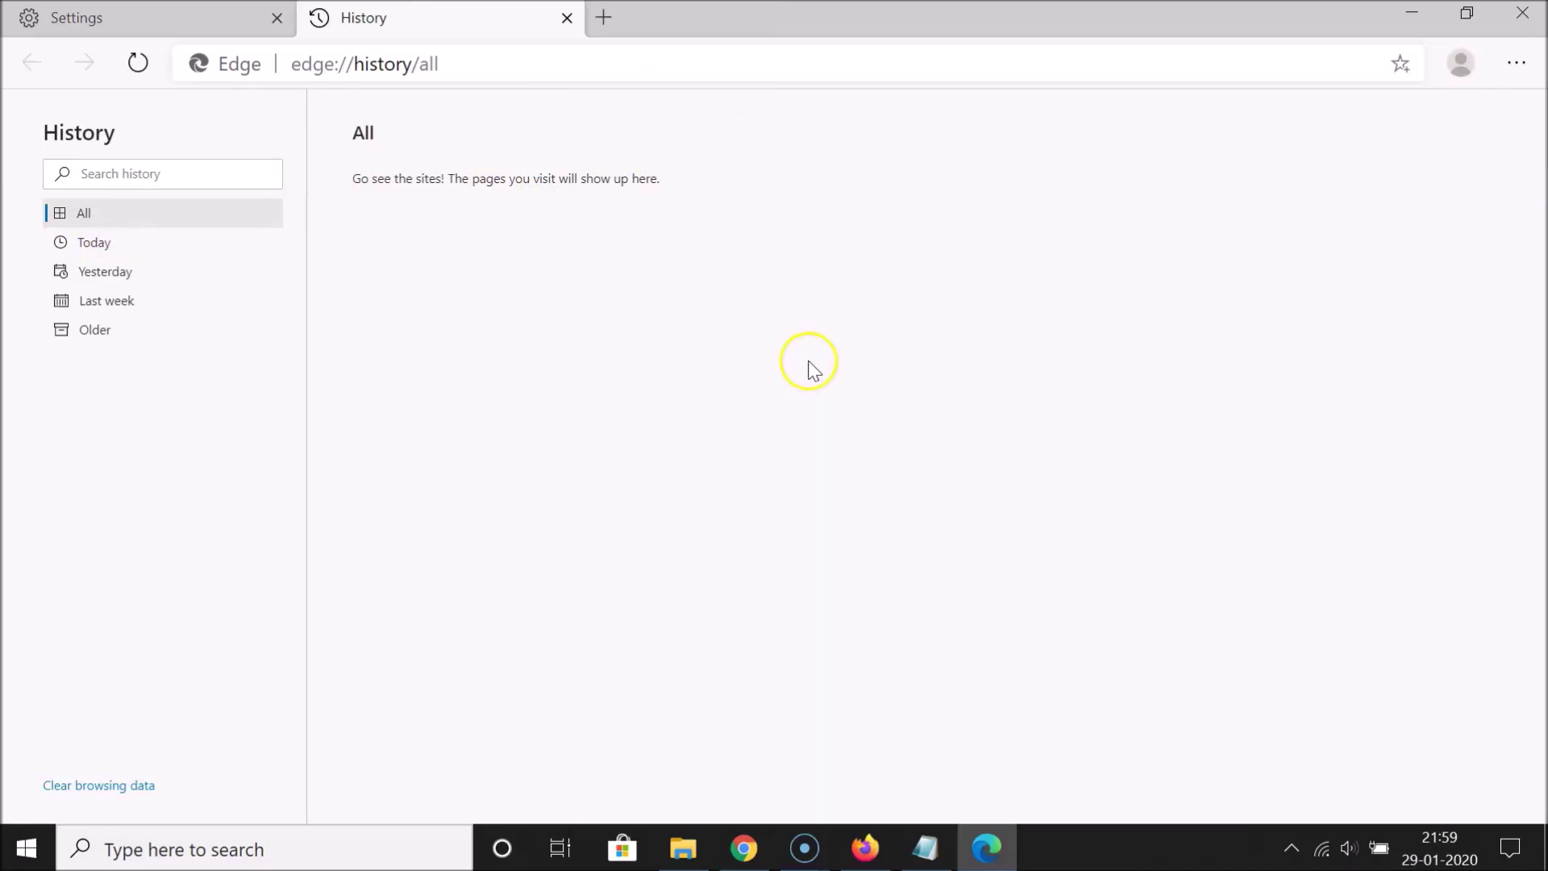
# - Open a new tab and close the Settings and History tabs
pyautogui.click(604, 17)
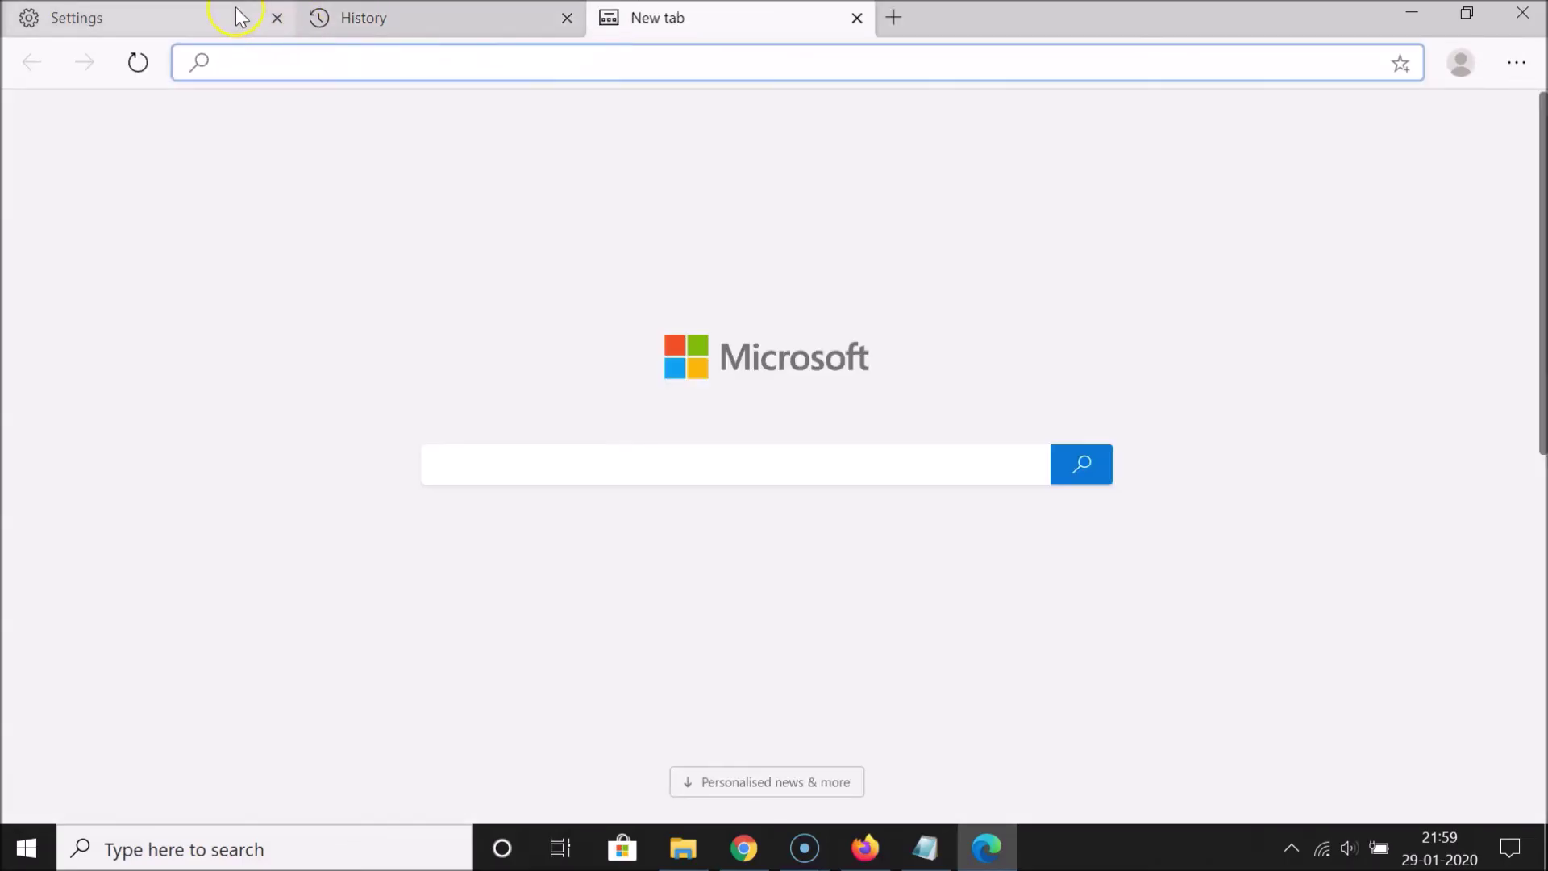
pyautogui.click(240, 16)
pyautogui.click(278, 19)
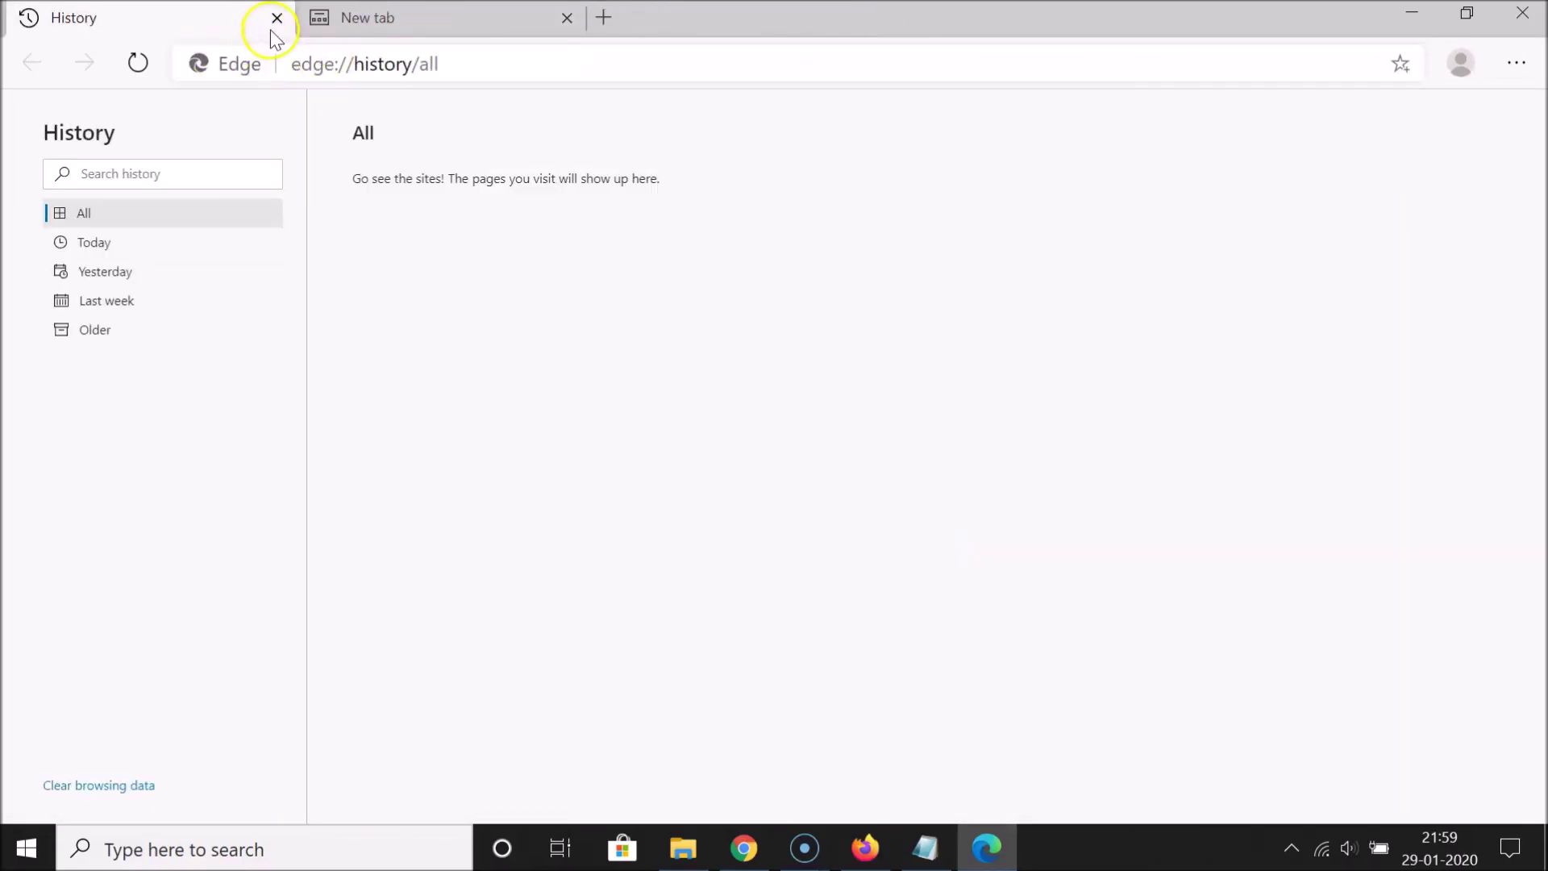
pyautogui.click(277, 18)
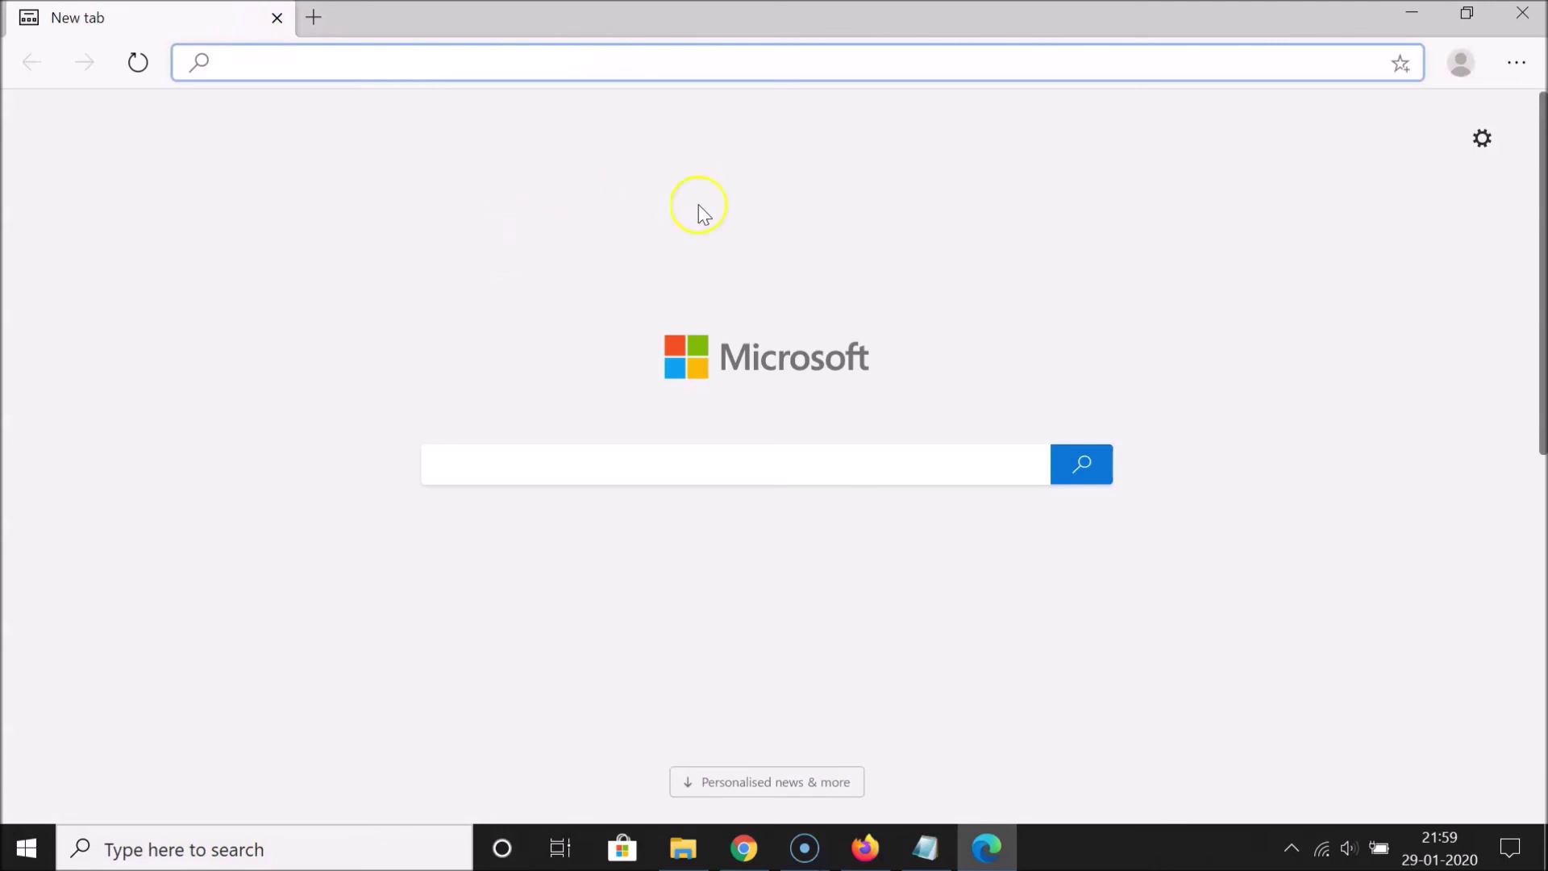
# - Bring the Notepad window with the browsing-history tutorial title back to the front
pyautogui.click(927, 843)
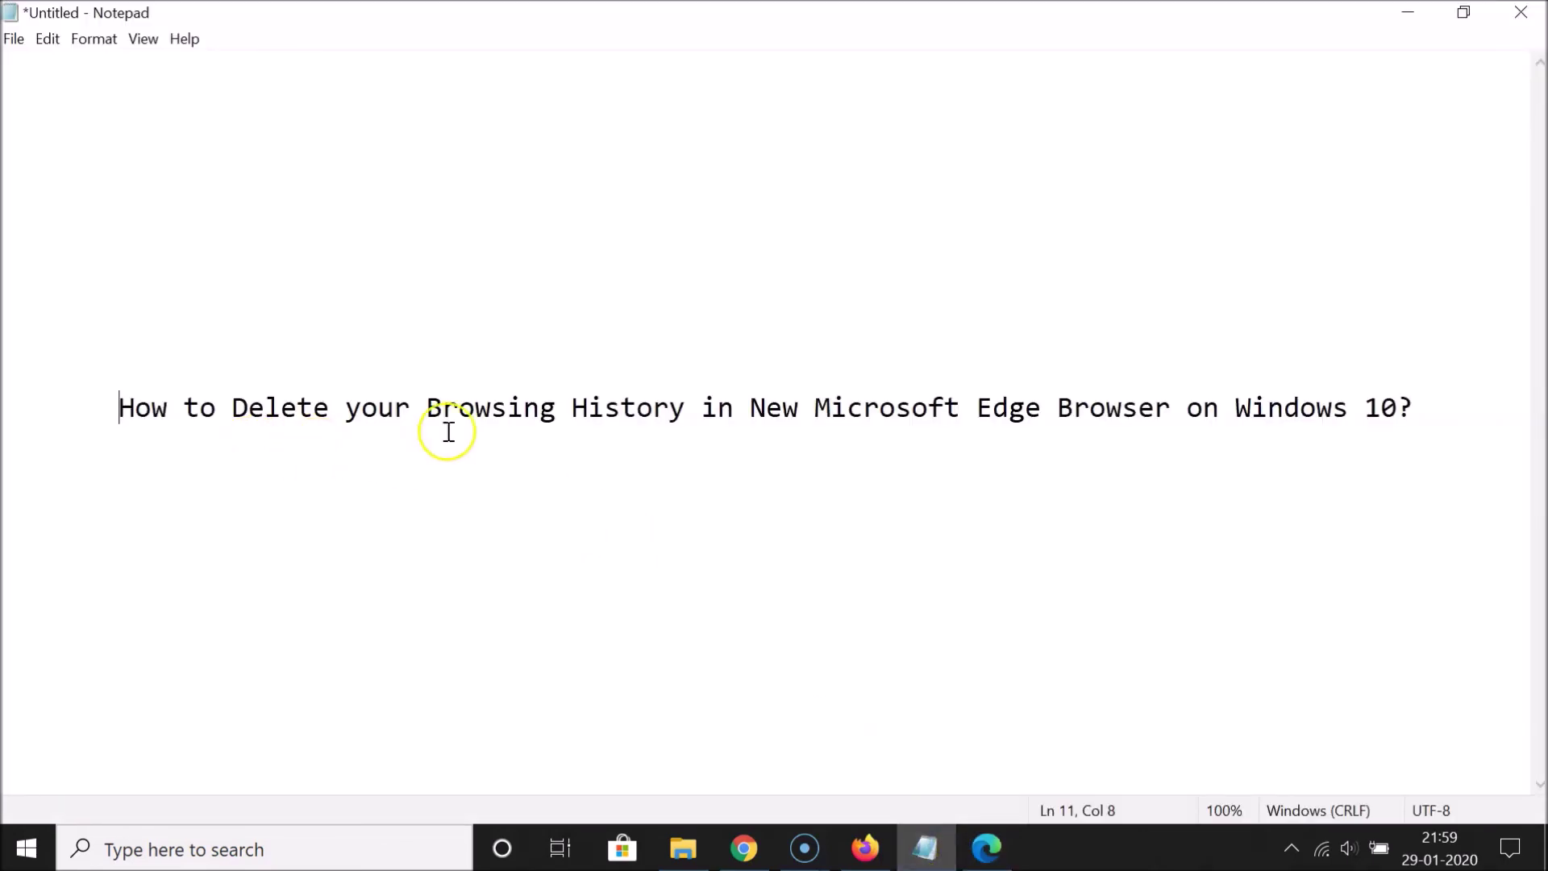